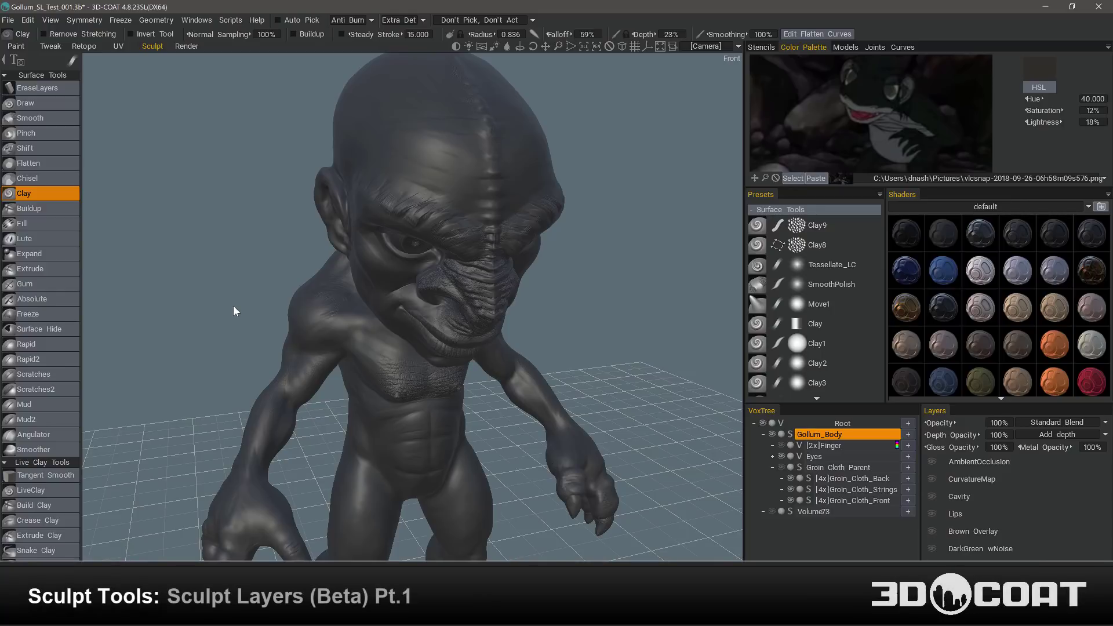
pyautogui.click(120, 20)
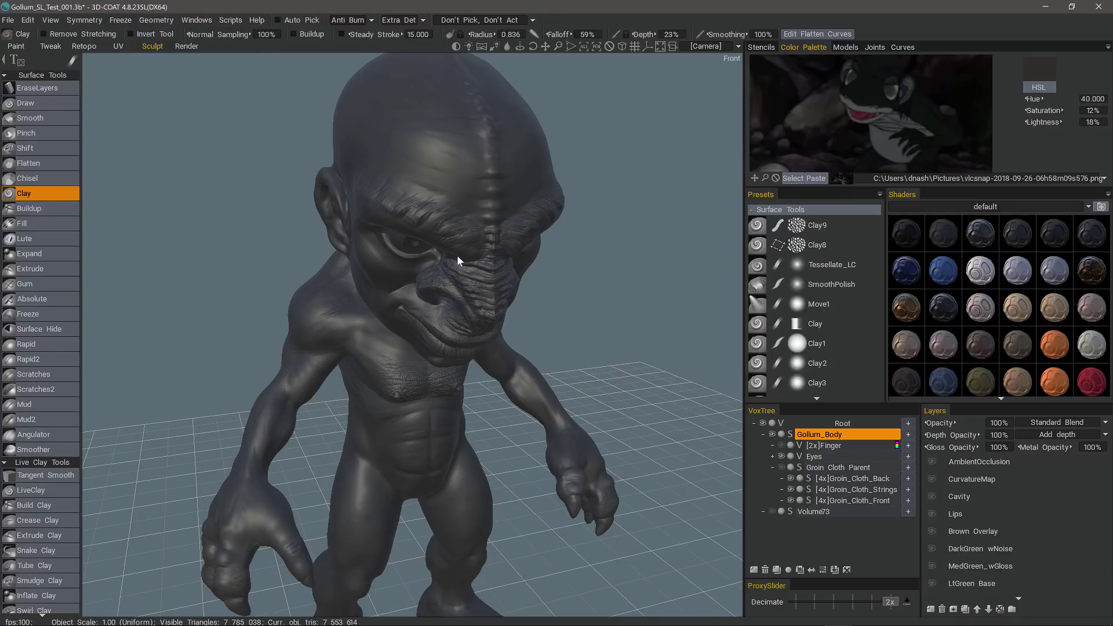
pyautogui.click(199, 19)
pyautogui.moveTo(203, 39)
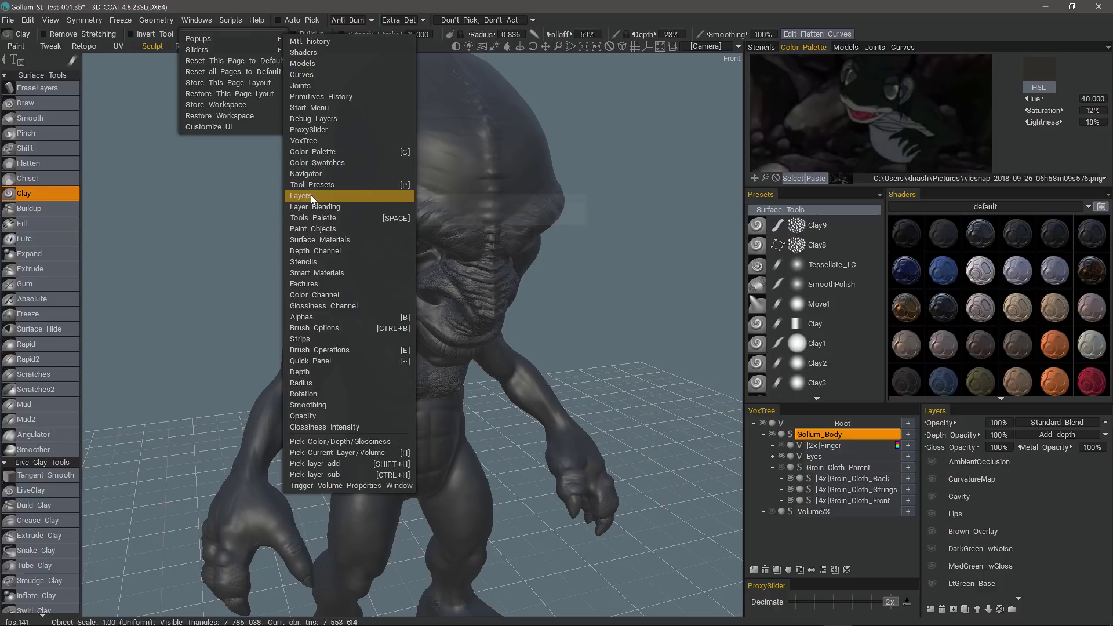
pyautogui.click(679, 404)
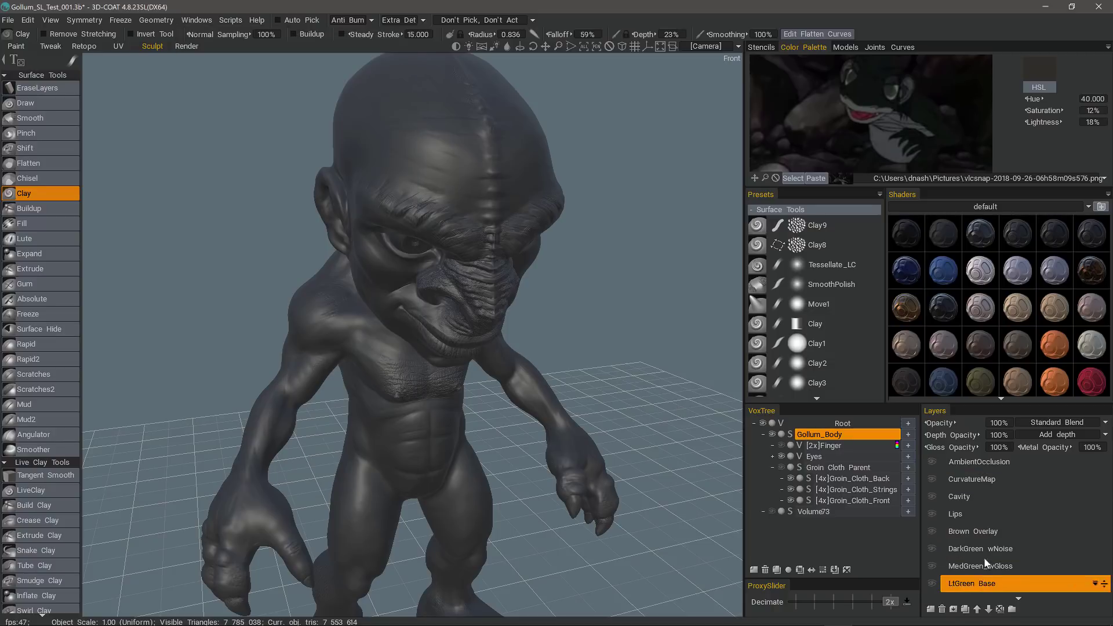
pyautogui.click(988, 467)
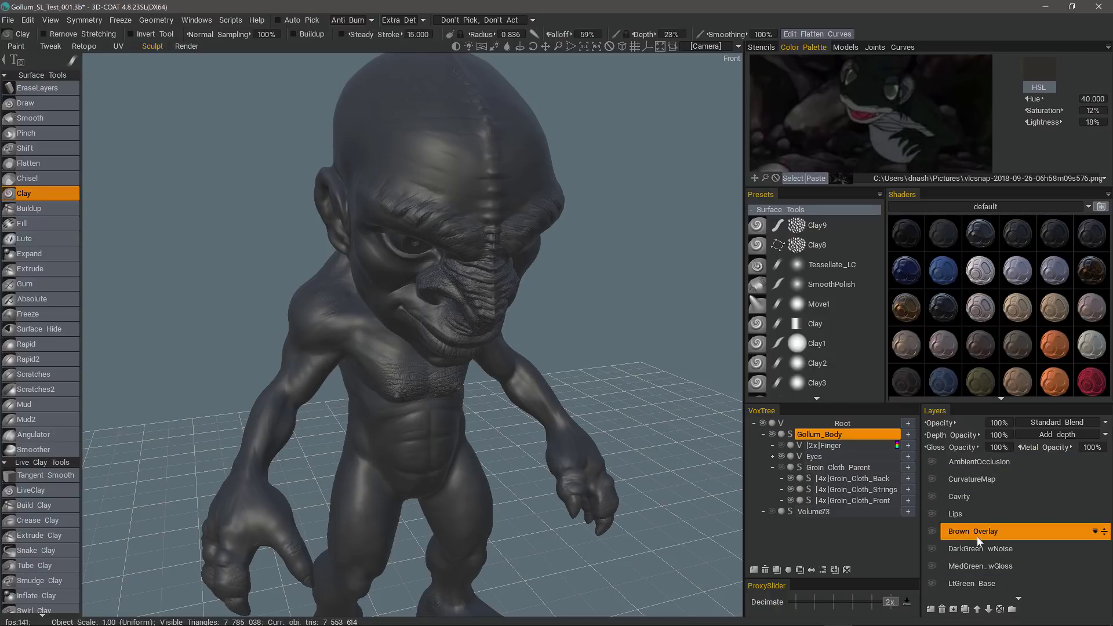
# Step: Switch to the Paint room and inspect the body's overlapping paint mesh and sculpt from the front
pyautogui.click(21, 46)
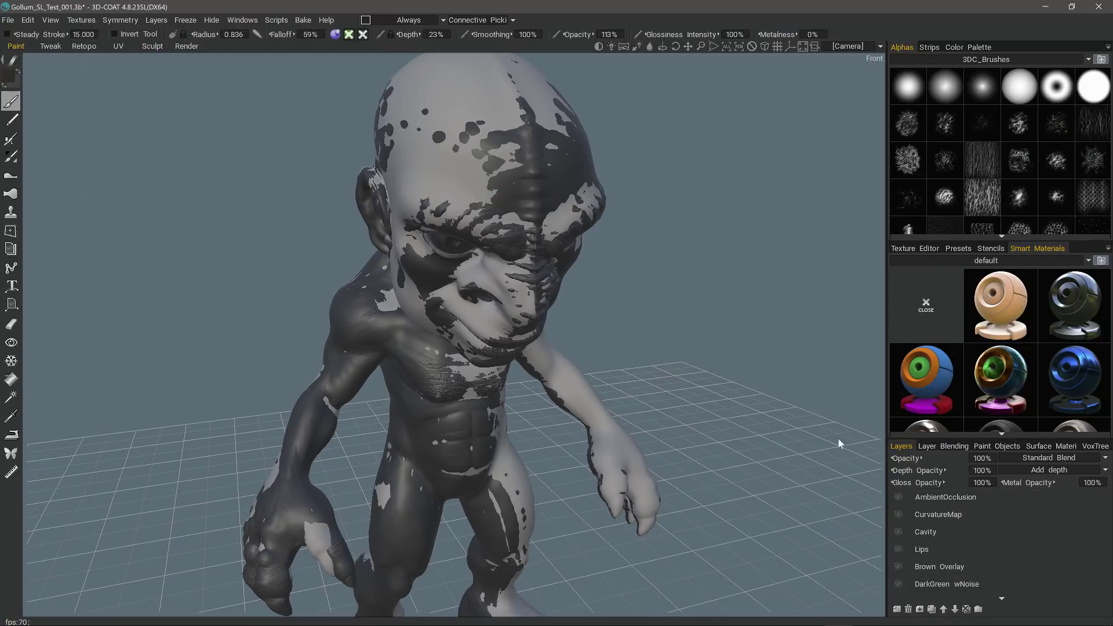
pyautogui.moveTo(348, 334)
pyautogui.keyDown('alt'); pyautogui.mouseDown()
pyautogui.moveTo(374, 330)
pyautogui.moveTo(350, 331)
pyautogui.mouseUp(); pyautogui.keyUp('alt')
pyautogui.moveTo(350, 331); pyautogui.dragTo(486, 175, button='middle')
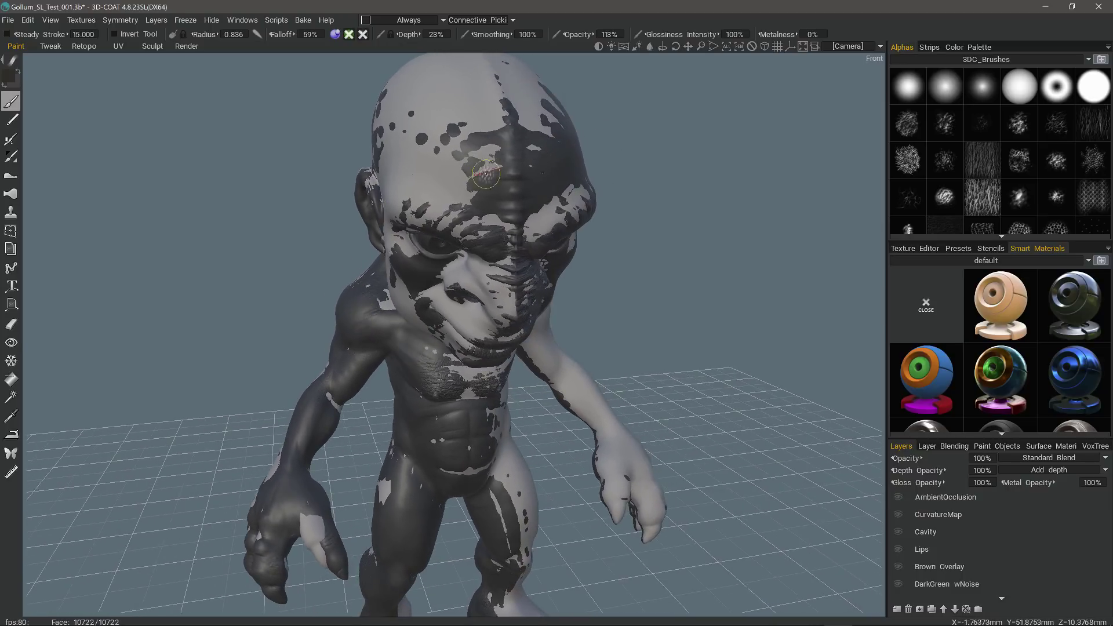
pyautogui.keyDown('alt'); pyautogui.moveTo(475, 335); pyautogui.dragTo(468, 337); pyautogui.keyUp('alt')
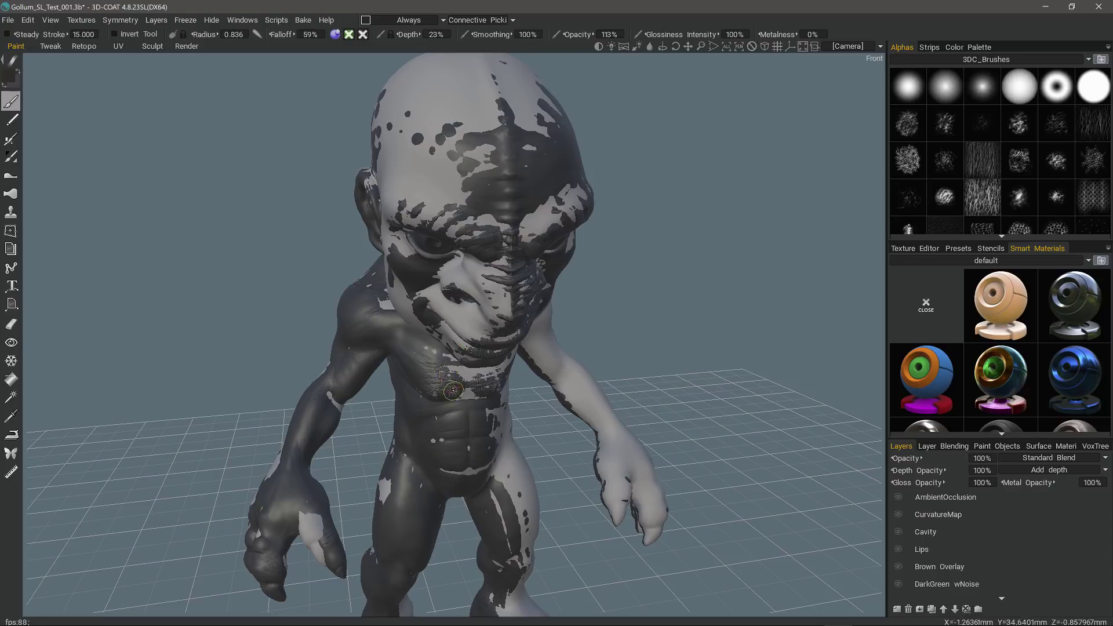
pyautogui.scroll(-3, 450, 380)
pyautogui.moveTo(452, 381); pyautogui.dragTo(471, 347, button='middle')
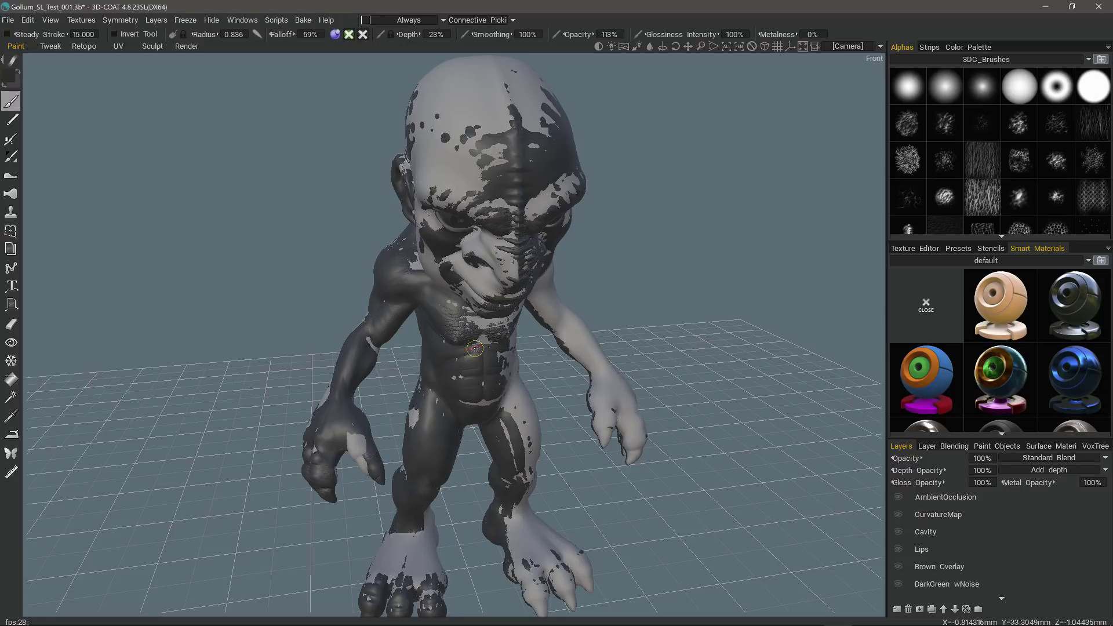
# Step: Compare the model in the Sculpt room with its Paint room display, ending in the Paint room
pyautogui.click(152, 47)
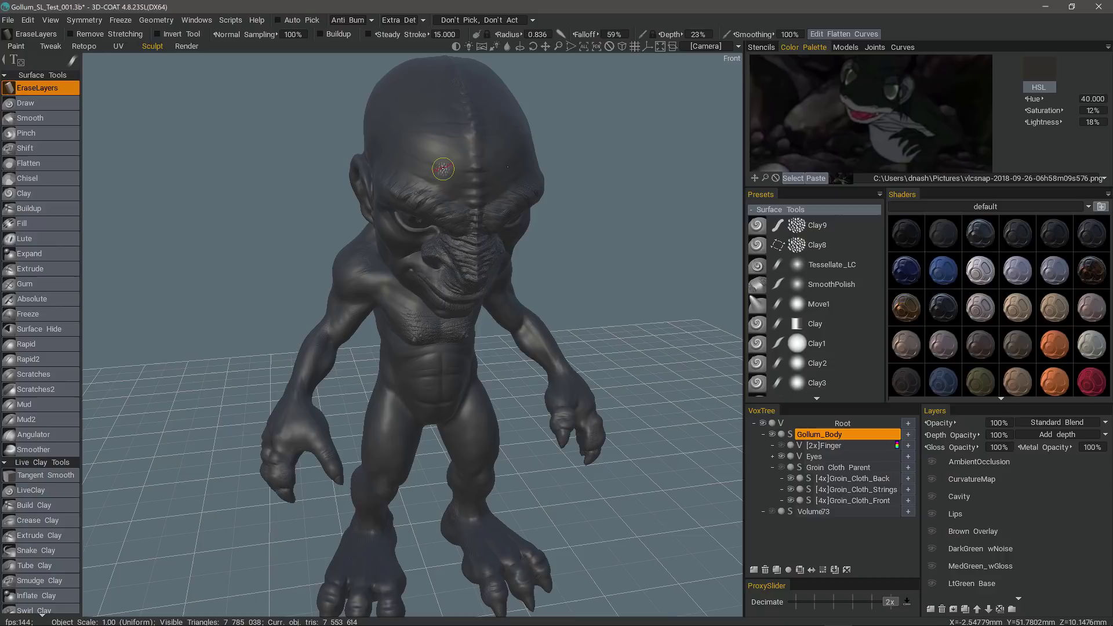
pyautogui.click(16, 47)
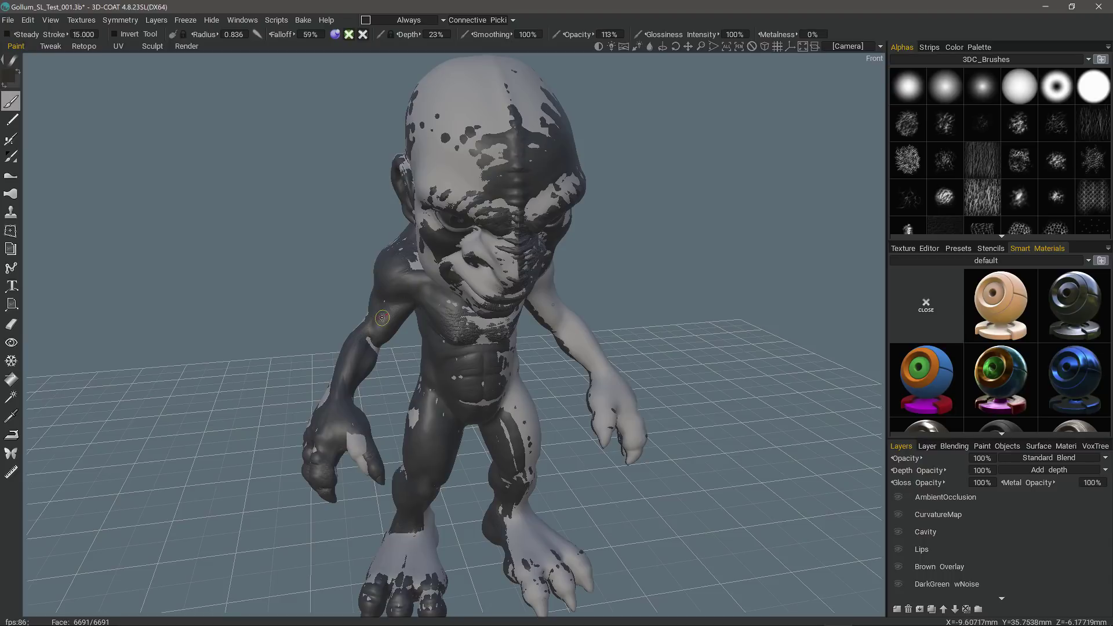
pyautogui.moveTo(335, 37)
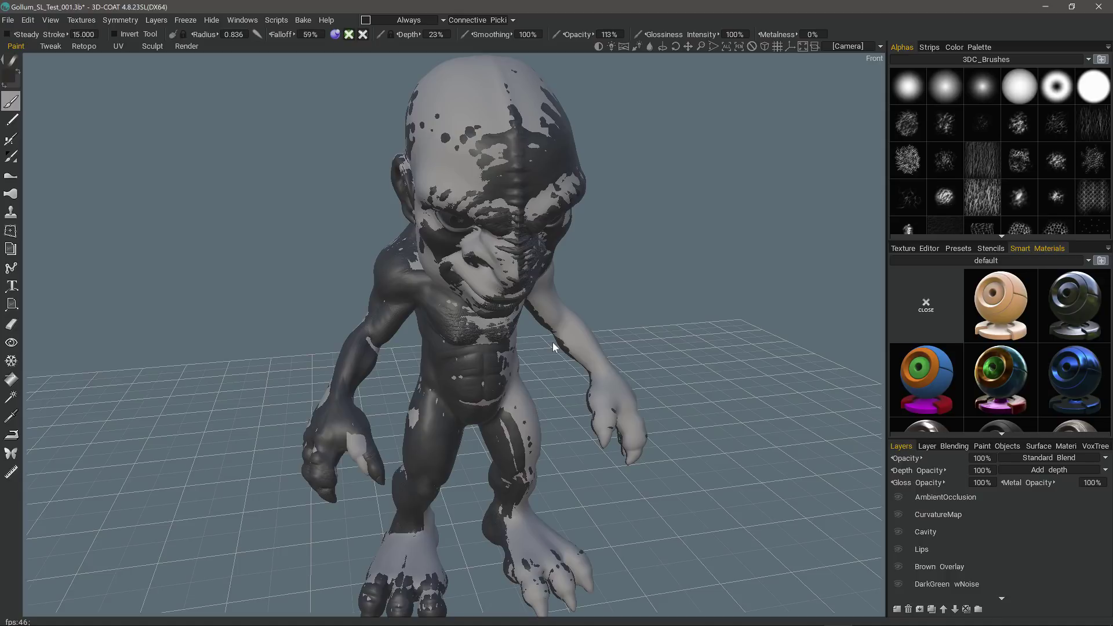
# Step: Hide the Gollum_Body paint object and examine the sculpted surface detail on the head and body
pyautogui.click(999, 446)
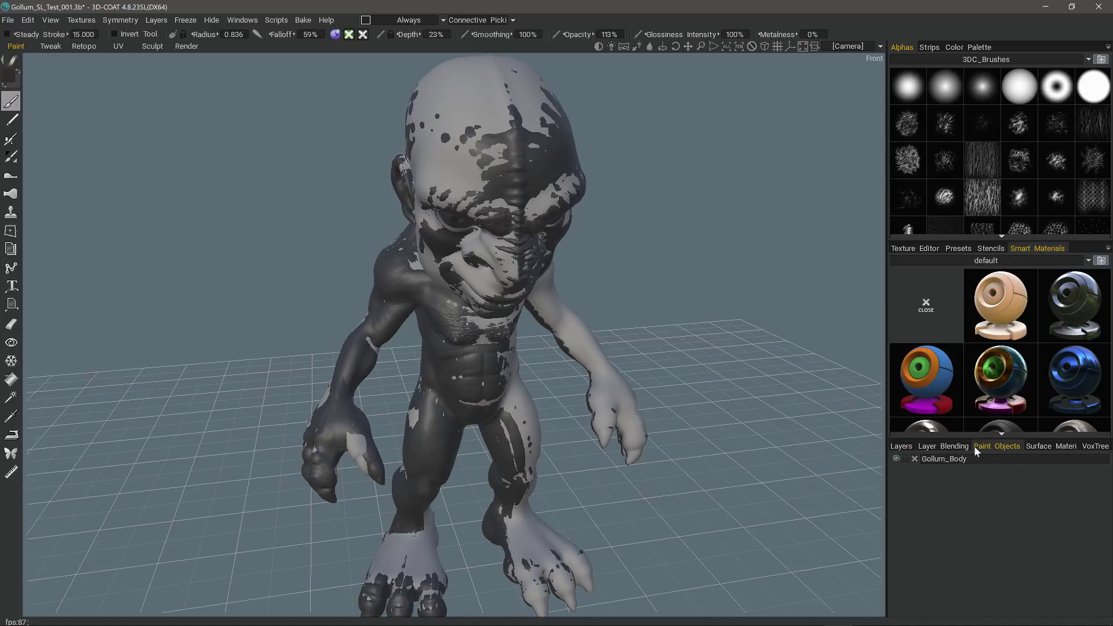
pyautogui.click(896, 458)
pyautogui.moveTo(641, 396); pyautogui.dragTo(597, 323)
pyautogui.moveTo(1052, 444); pyautogui.dragTo(679, 354)
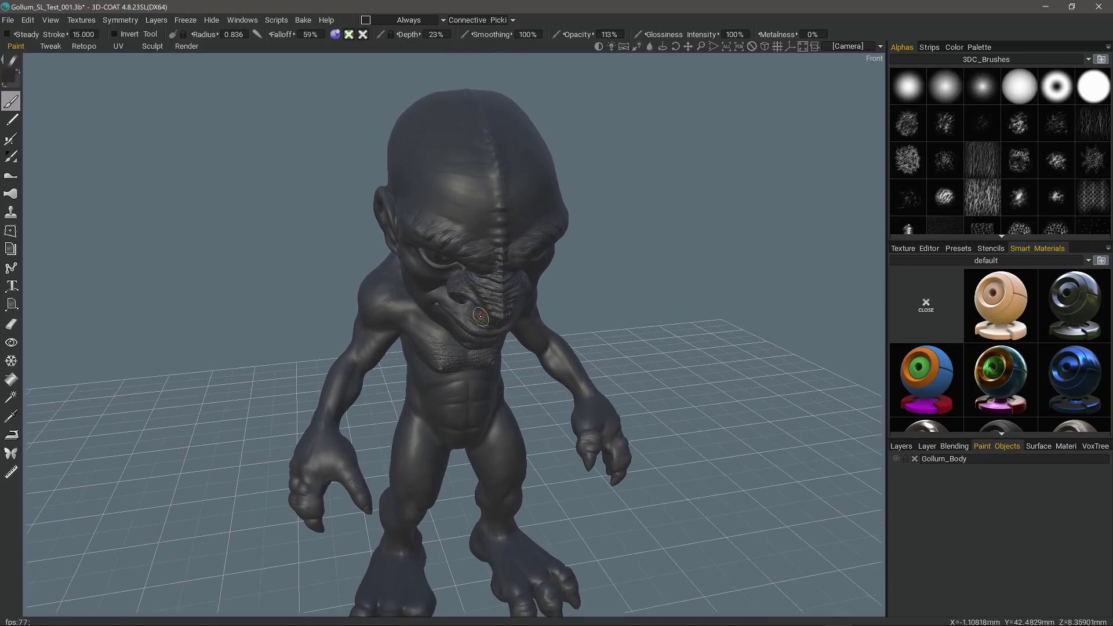
pyautogui.scroll(10, 451, 314)
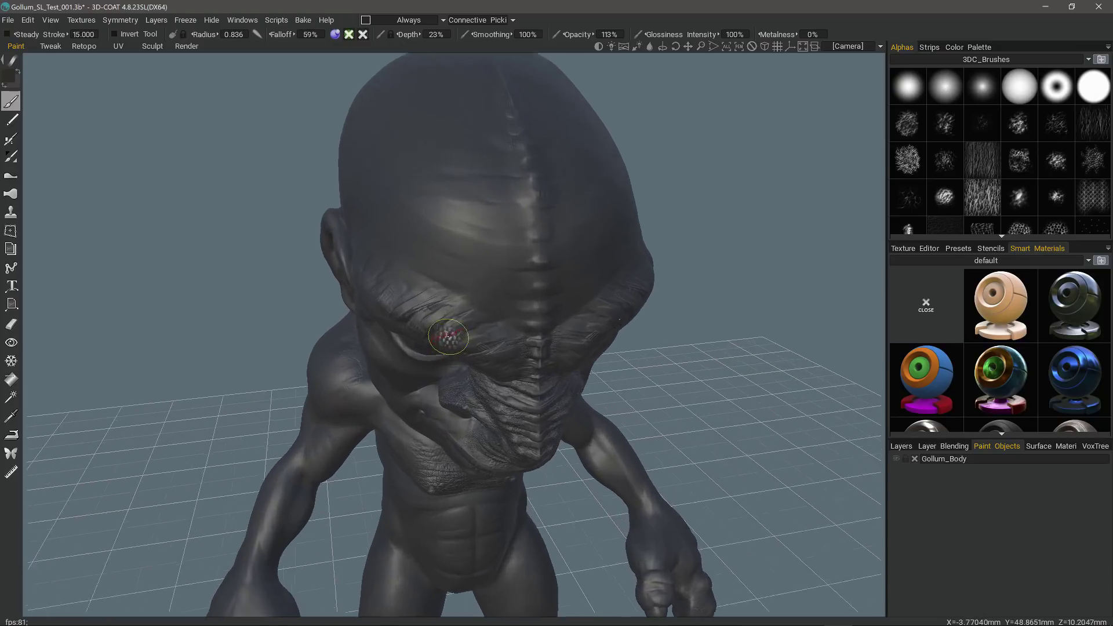
pyautogui.scroll(2, 463, 320)
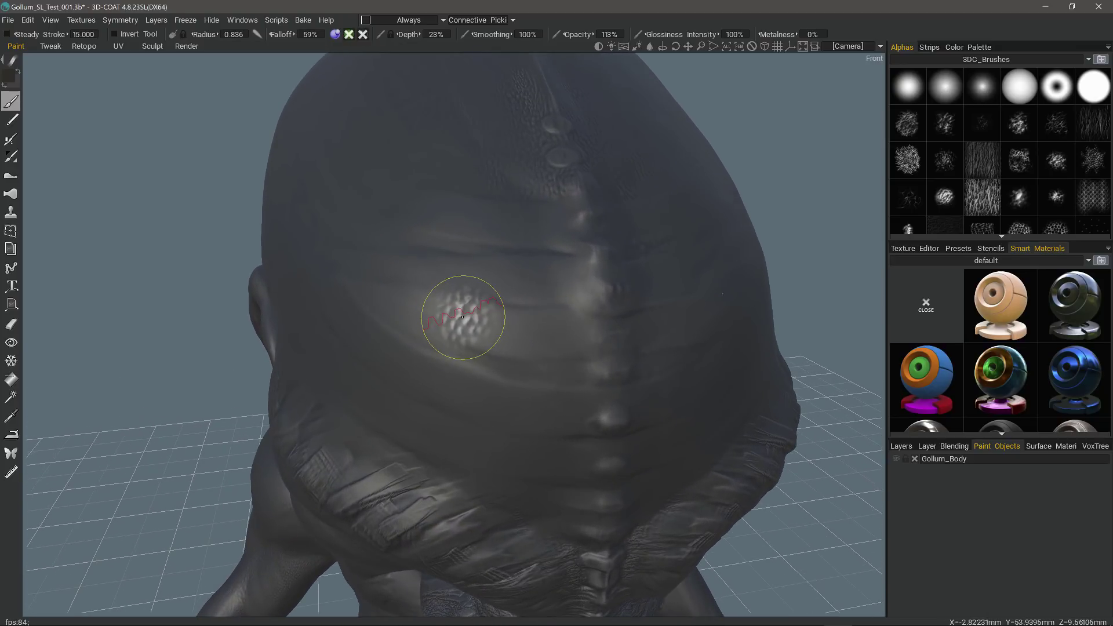
pyautogui.moveTo(462, 317)
pyautogui.mouseDown(button='middle')
pyautogui.moveTo(456, 301)
pyautogui.moveTo(406, 378)
pyautogui.moveTo(418, 224)
pyautogui.moveTo(447, 315)
pyautogui.moveTo(373, 398)
pyautogui.moveTo(360, 455)
pyautogui.moveTo(380, 460)
pyautogui.moveTo(389, 380)
pyautogui.mouseUp(button='middle')
pyautogui.scroll(-5, 379, 459)
pyautogui.scroll(-5, 395, 425)
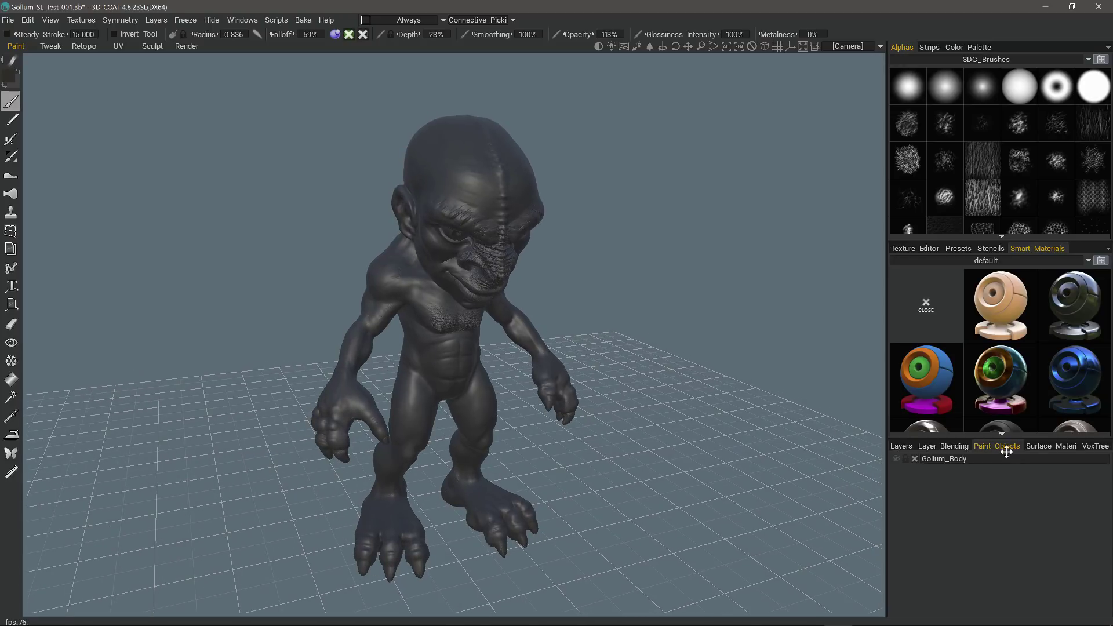
# Step: Turn off Show Voxels in Paint Room and make the Gollum_Body paint object visible
pyautogui.click(51, 20)
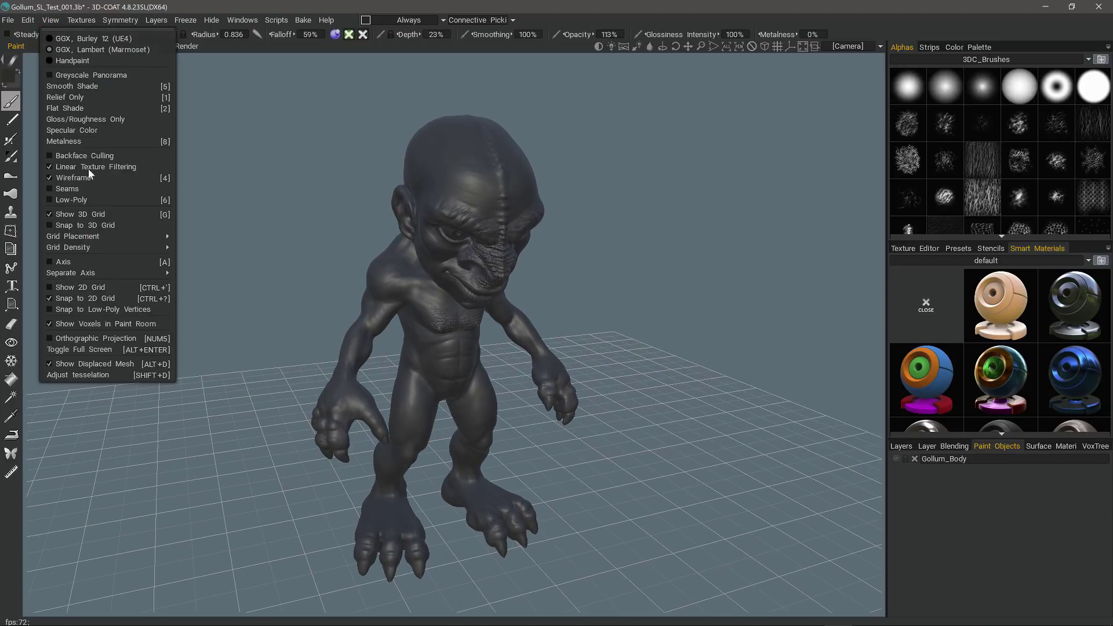
pyautogui.click(65, 325)
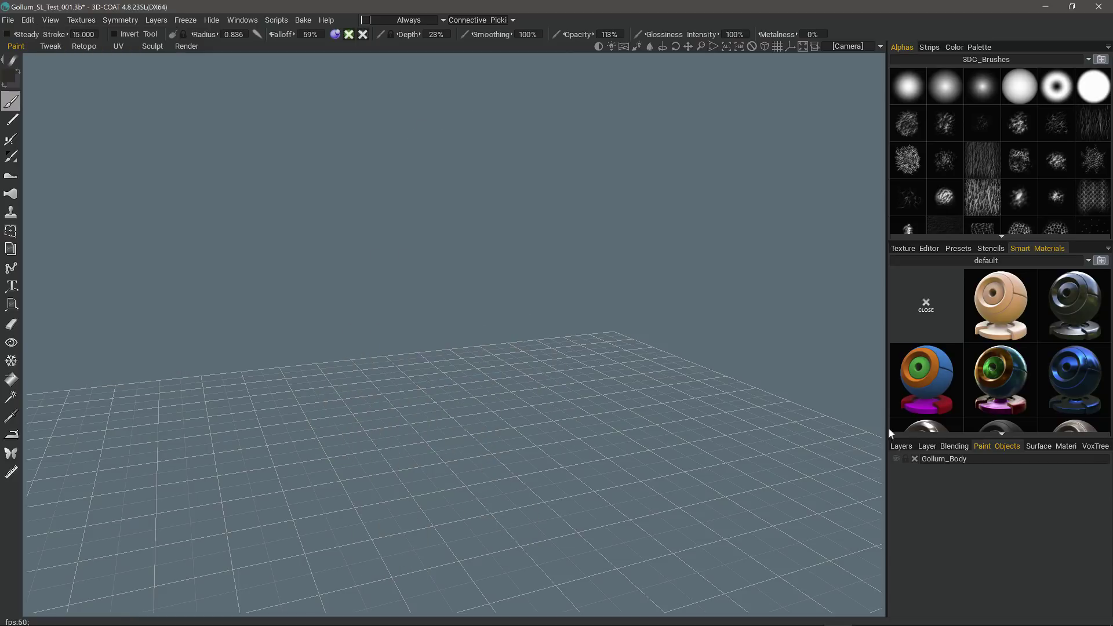
pyautogui.click(896, 459)
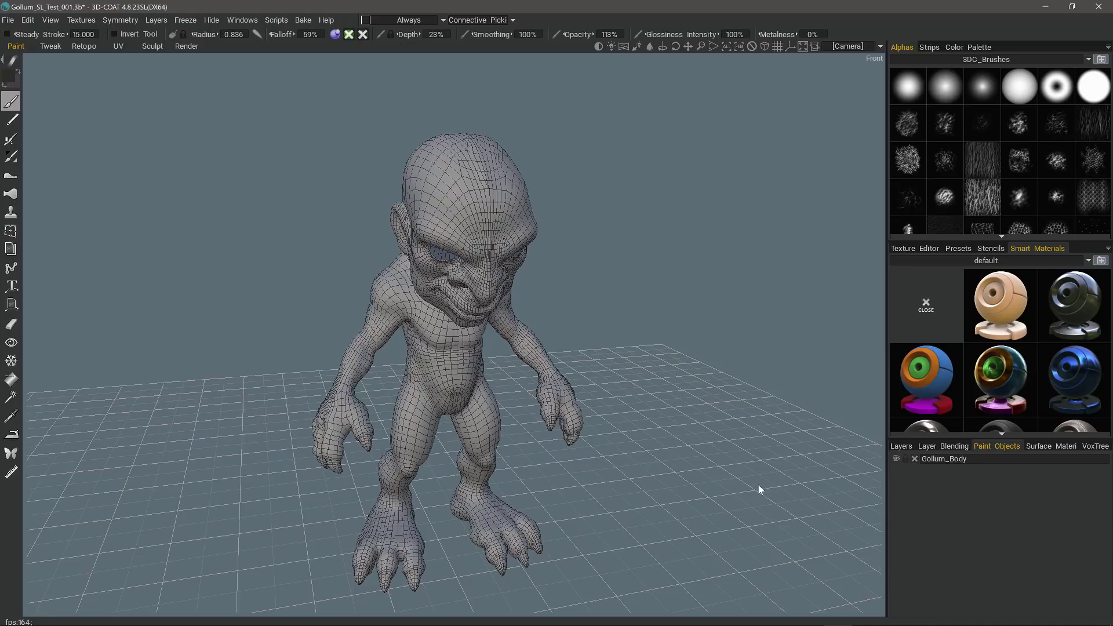
# Step: Show the paint layers and look through them down to Hand_Mod1_SL and Intermed_SL
pyautogui.click(901, 446)
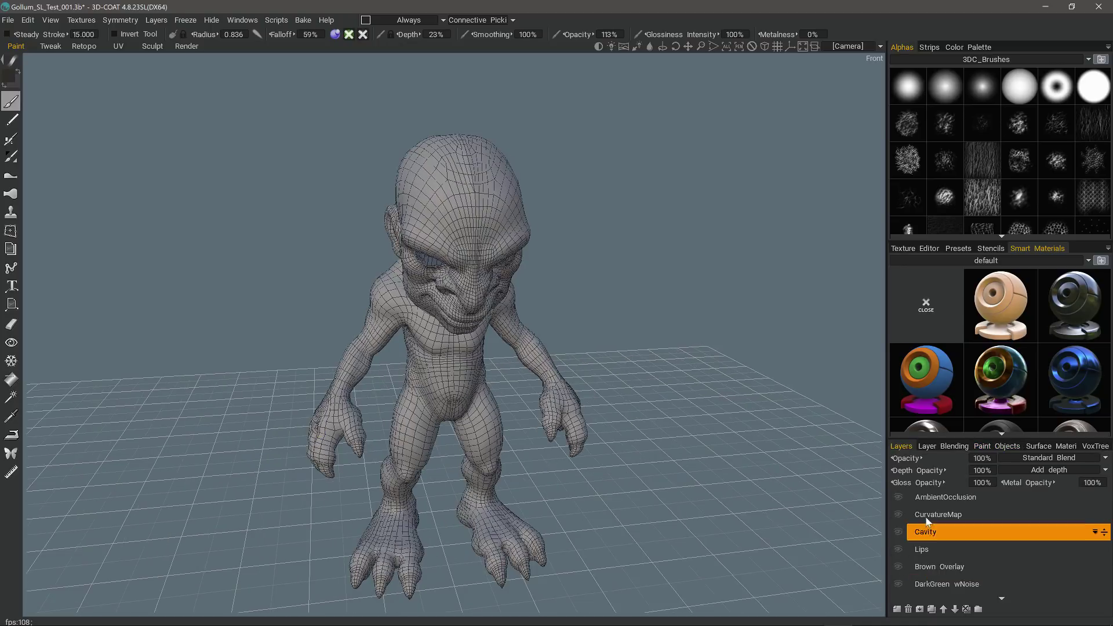
pyautogui.click(928, 516)
pyautogui.keyDown('alt'); pyautogui.moveTo(464, 200); pyautogui.dragTo(458, 222); pyautogui.keyUp('alt')
pyautogui.moveTo(457, 223); pyautogui.dragTo(754, 440, button='middle')
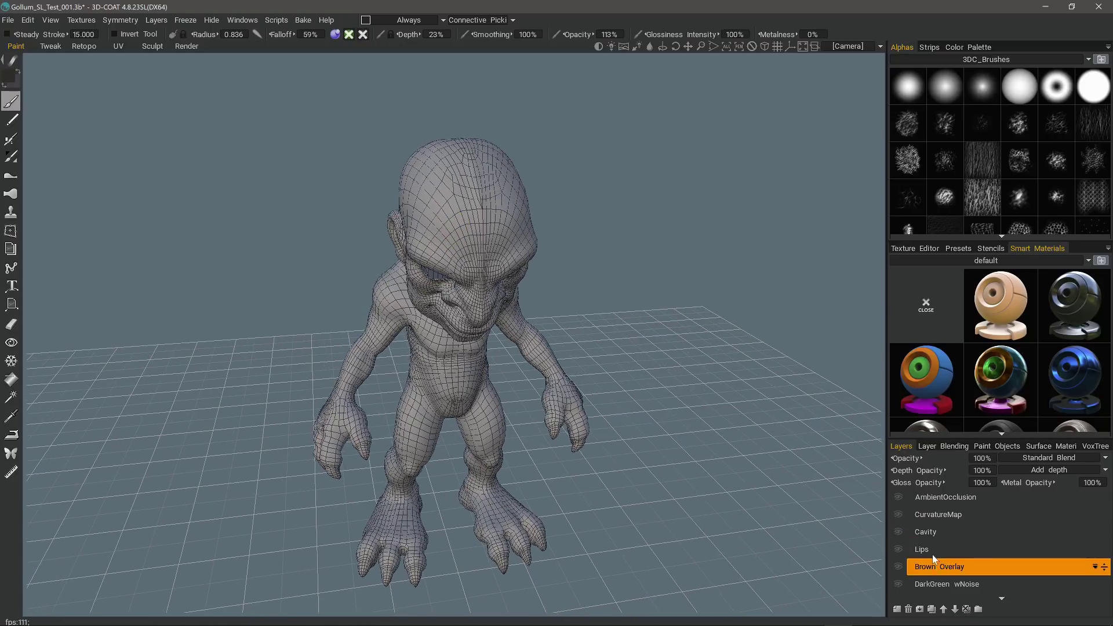
pyautogui.scroll(-2, 932, 534)
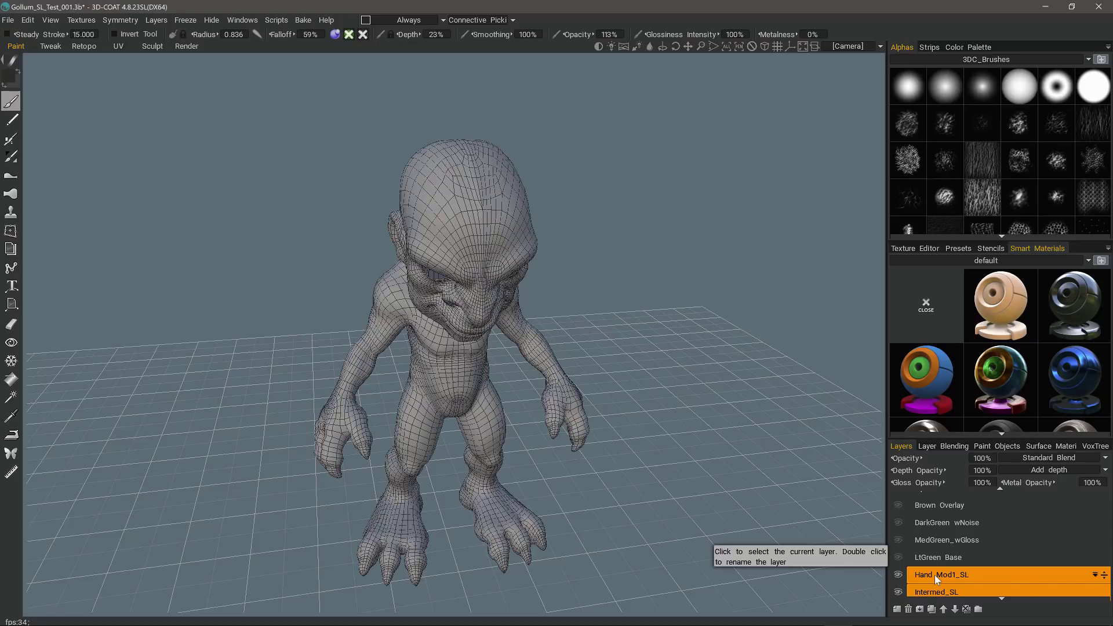
pyautogui.keyDown('alt'); pyautogui.moveTo(493, 442); pyautogui.dragTo(514, 442); pyautogui.keyUp('alt')
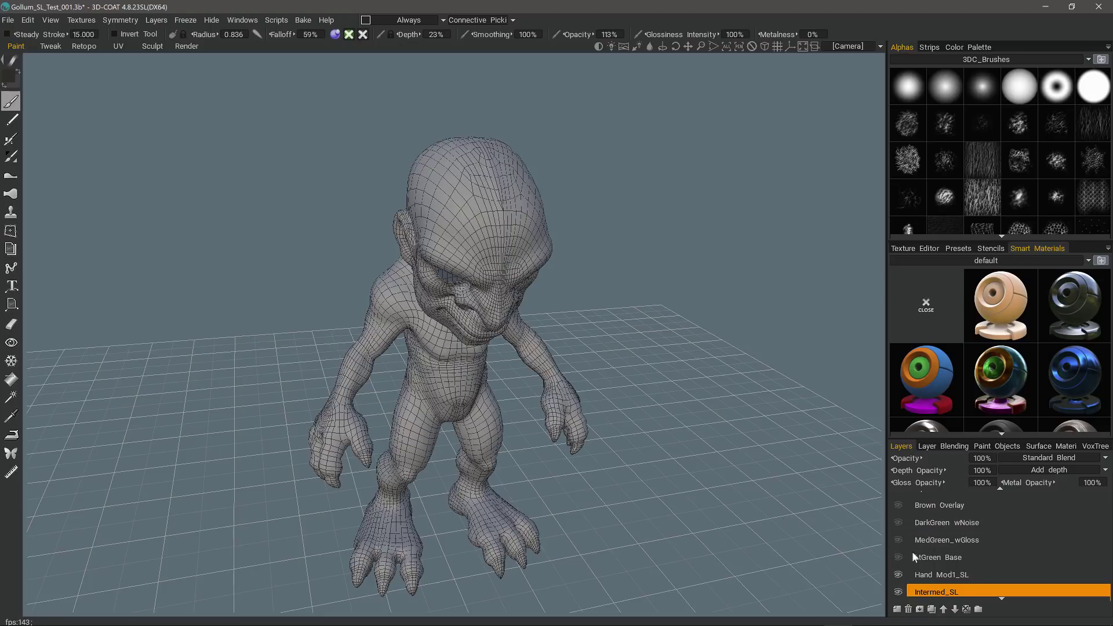
# Step: Add a new layer above Hand_Mod1_SL and name it Test1
pyautogui.click(925, 577)
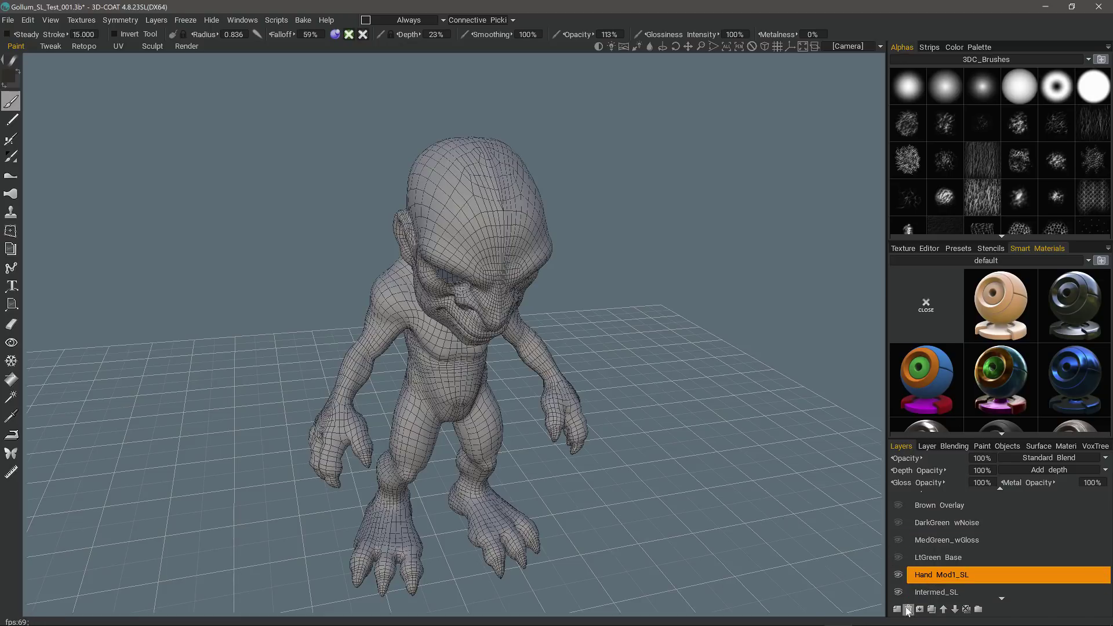
pyautogui.click(897, 609)
pyautogui.doubleClick(926, 575)
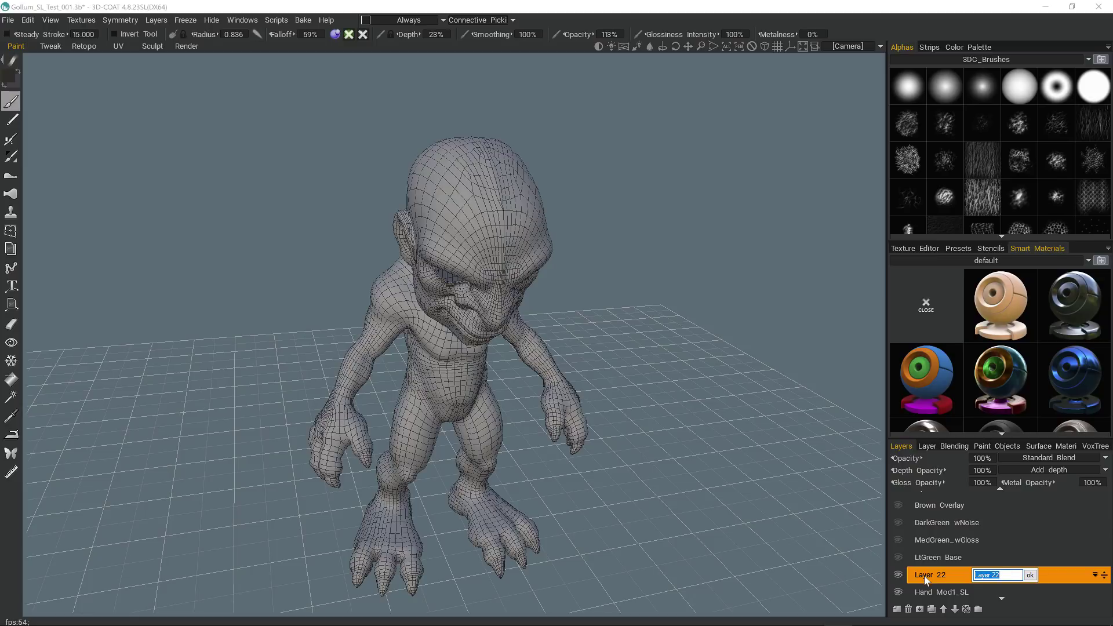
pyautogui.write('Test1')
pyautogui.press('Return')
# Step: Enable colour and glossiness painting alongside depth for the brush
pyautogui.click(335, 35)
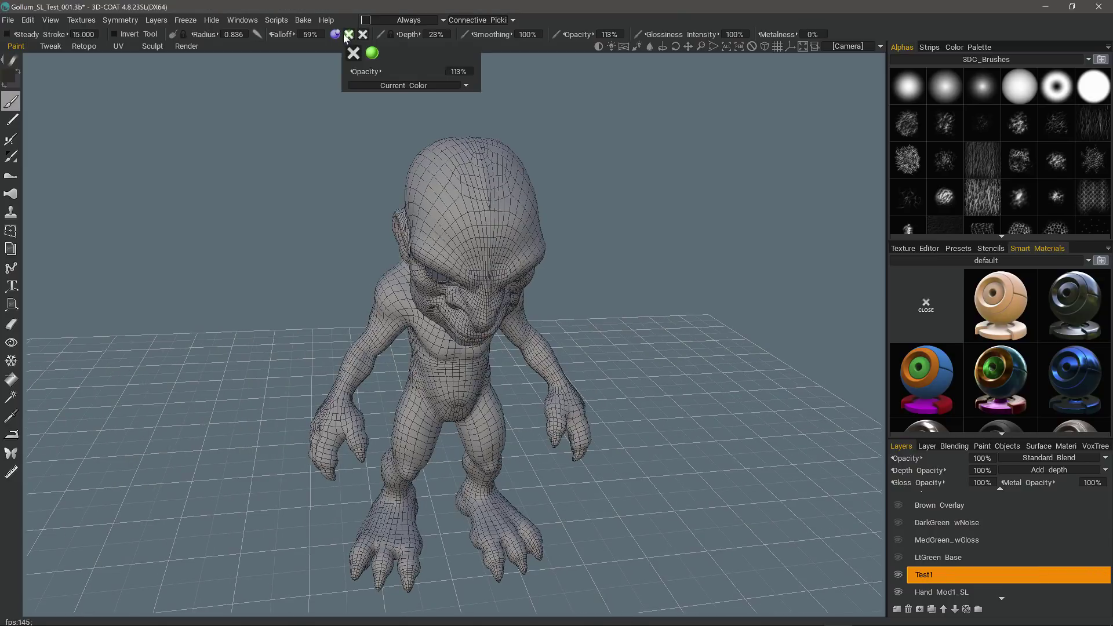
pyautogui.moveTo(348, 39)
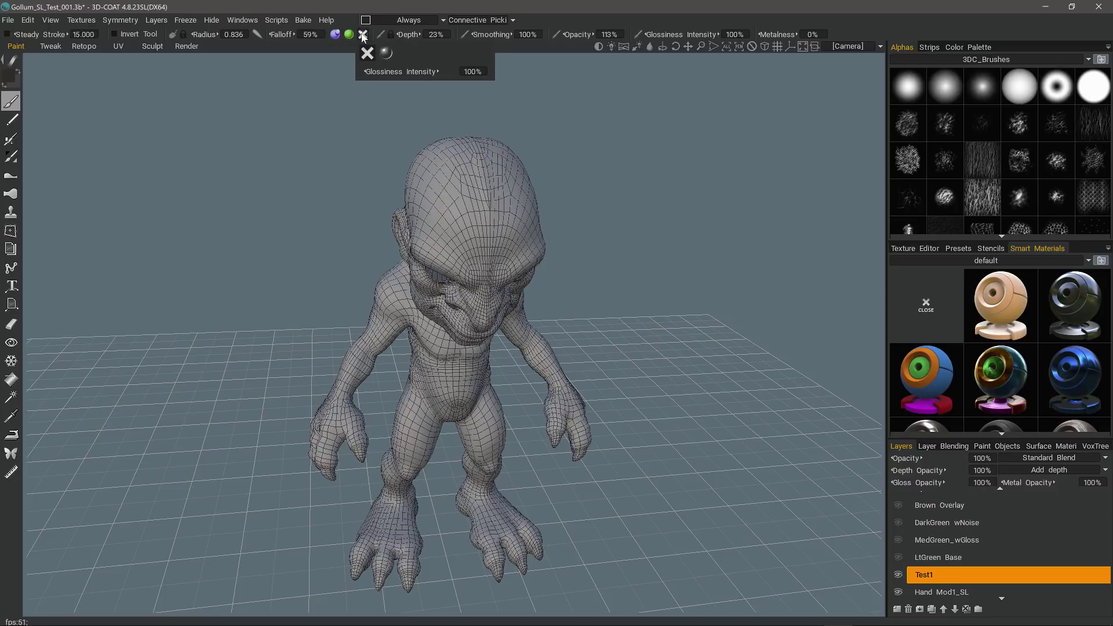
pyautogui.click(363, 36)
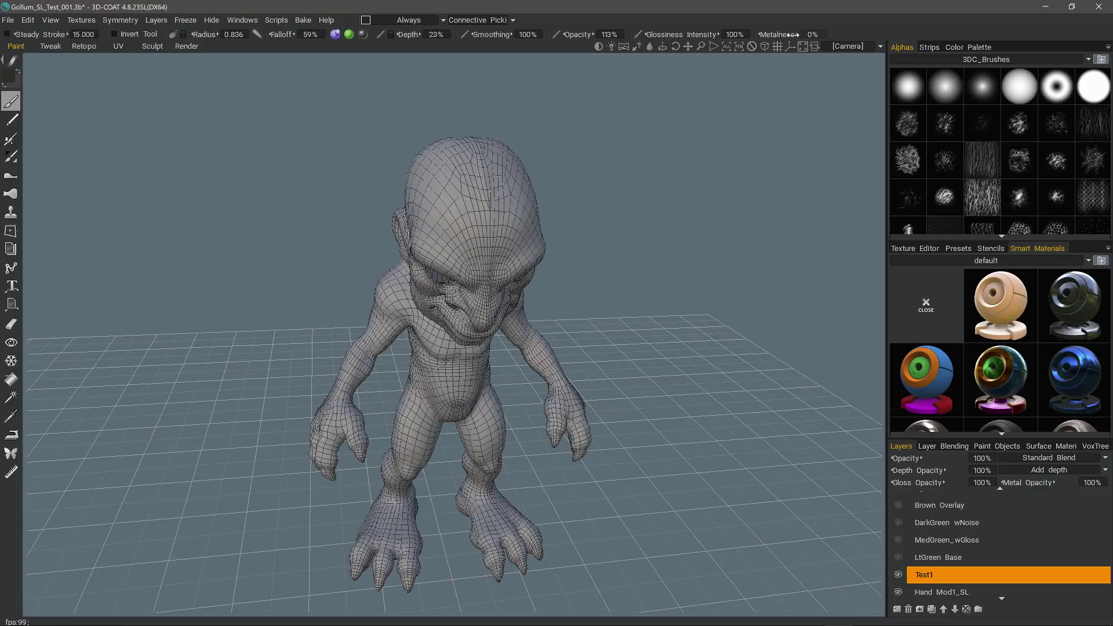
pyautogui.moveTo(644, 285); pyautogui.dragTo(641, 251)
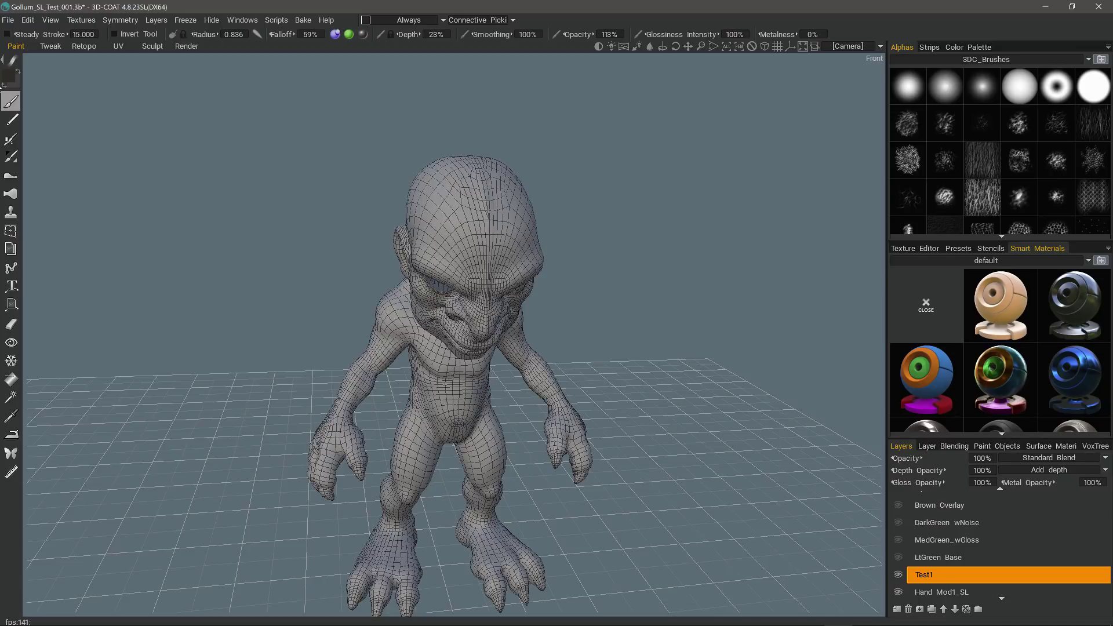
# Step: Change the brush's stroke mode to the closed dashed-outline shape for painting on the body
pyautogui.press('e')
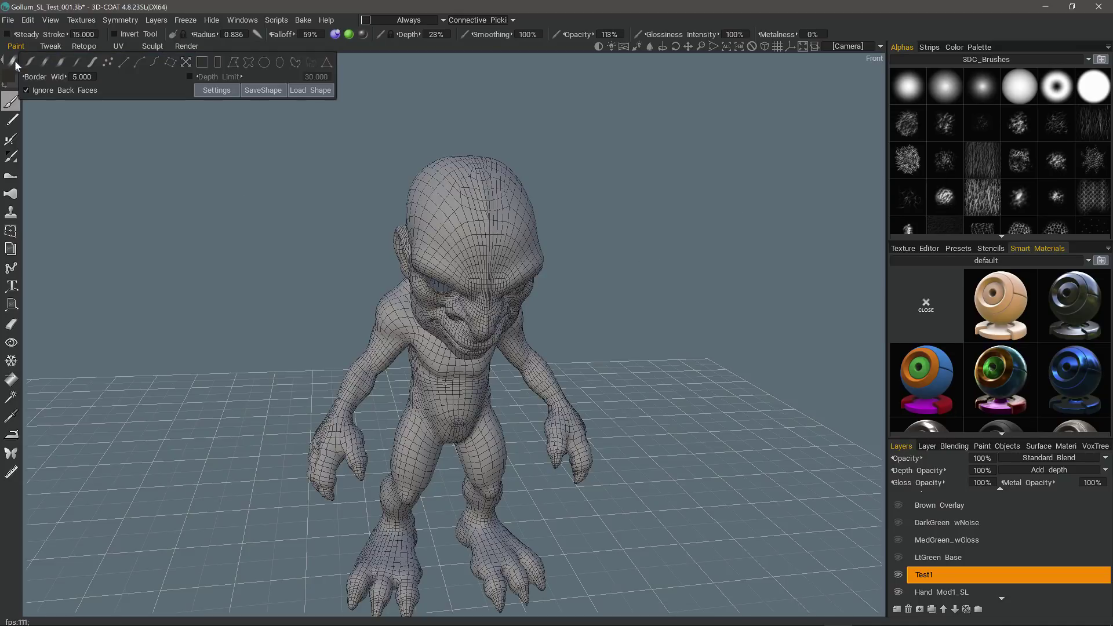
pyautogui.click(170, 64)
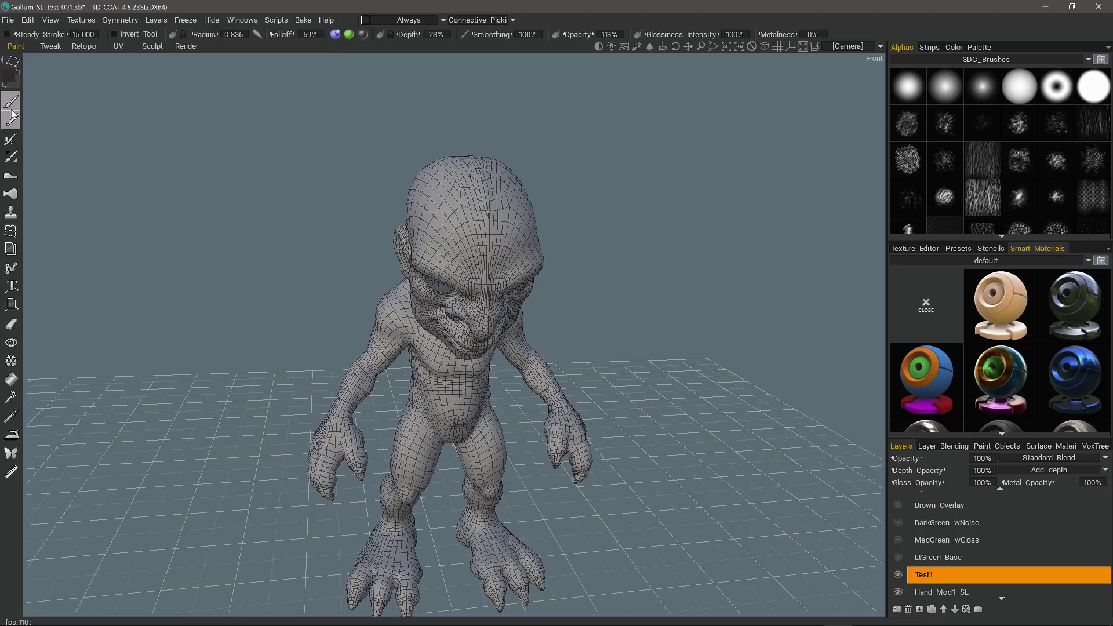
pyautogui.moveTo(348, 286); pyautogui.dragTo(362, 264)
pyautogui.moveTo(361, 264); pyautogui.dragTo(490, 256, button='right')
# Step: Locate the rounded-scales alpha in the 3DC_Brushes set and set the brush depth to 37%
pyautogui.scroll(-6, 964, 190)
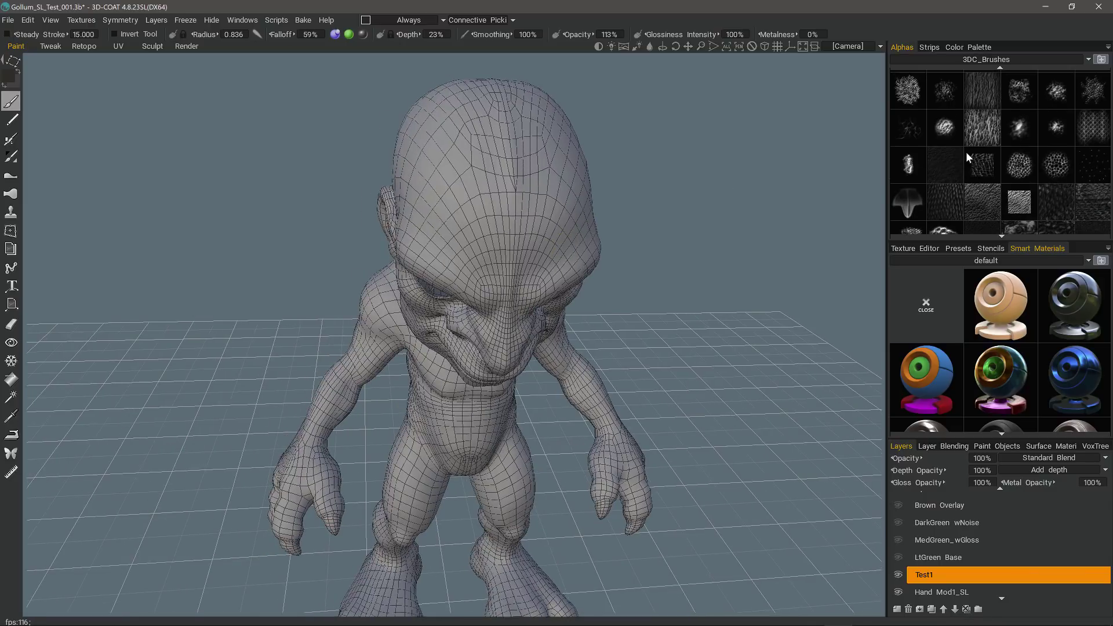
pyautogui.scroll(-1, 964, 144)
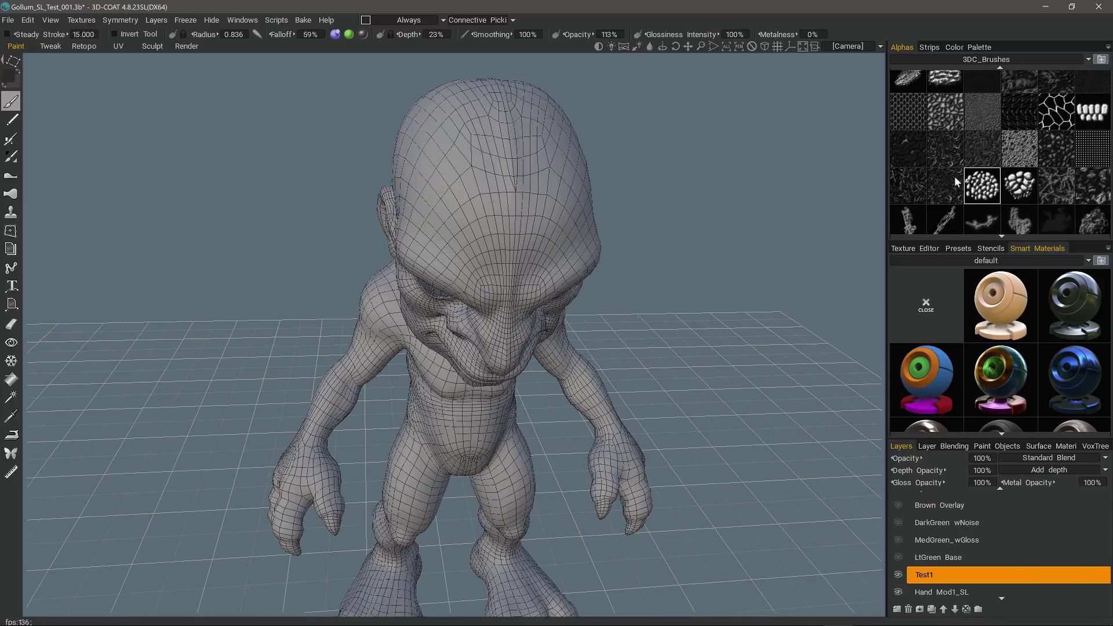
pyautogui.moveTo(981, 188)
pyautogui.scroll(-1, 957, 190)
pyautogui.scroll(3, 511, 234)
pyautogui.moveTo(511, 234)
pyautogui.keyDown('alt'); pyautogui.mouseDown()
pyautogui.moveTo(459, 284)
pyautogui.moveTo(484, 264)
pyautogui.mouseUp(); pyautogui.keyUp('alt')
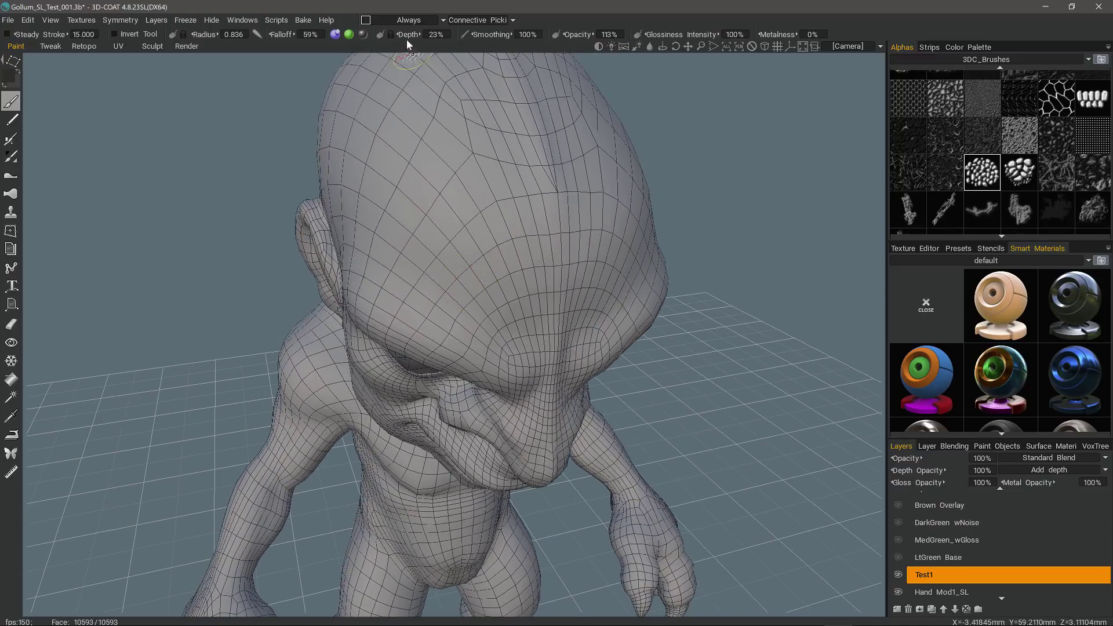
pyautogui.moveTo(409, 35); pyautogui.dragTo(428, 38)
pyautogui.click(336, 34)
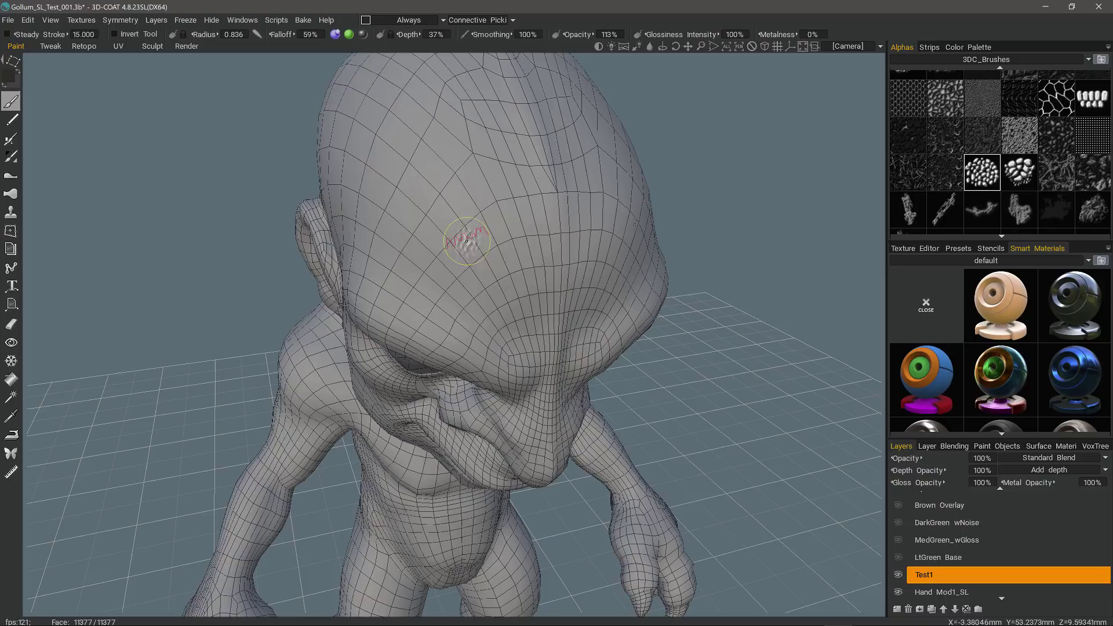
# Step: Paint overlapping patches of rounded scales on the forehead above the brow on the Test1 layer
pyautogui.moveTo(472, 253); pyautogui.dragTo(535, 239)
pyautogui.moveTo(484, 299); pyautogui.dragTo(540, 314)
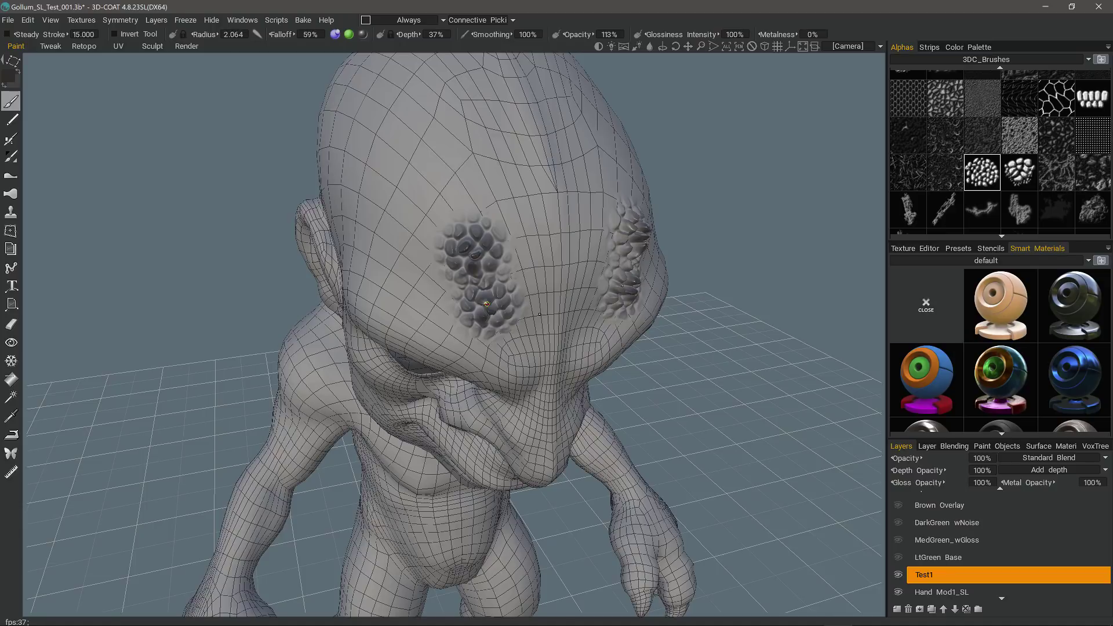
pyautogui.keyDown('alt'); pyautogui.moveTo(458, 216); pyautogui.dragTo(443, 229); pyautogui.keyUp('alt')
pyautogui.keyDown('alt'); pyautogui.moveTo(442, 230); pyautogui.dragTo(429, 212, button='right'); pyautogui.keyUp('alt')
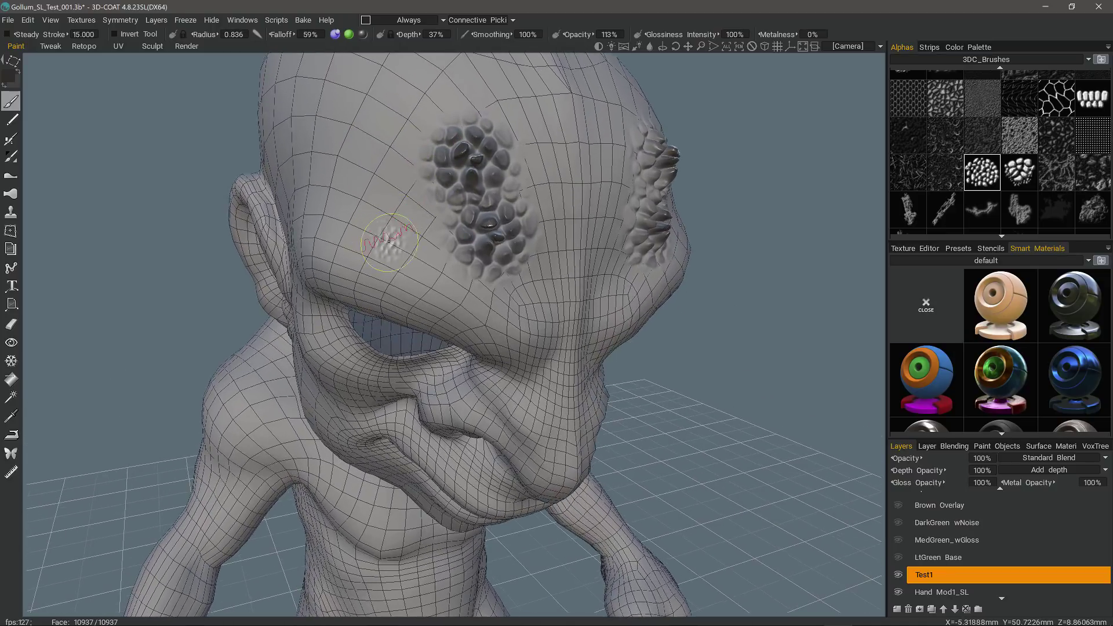
pyautogui.moveTo(389, 241)
pyautogui.keyDown('alt'); pyautogui.mouseDown()
pyautogui.moveTo(418, 238)
pyautogui.moveTo(513, 275)
pyautogui.moveTo(534, 342)
pyautogui.moveTo(646, 323)
pyautogui.moveTo(721, 290)
pyautogui.moveTo(729, 261)
pyautogui.mouseUp(); pyautogui.keyUp('alt')
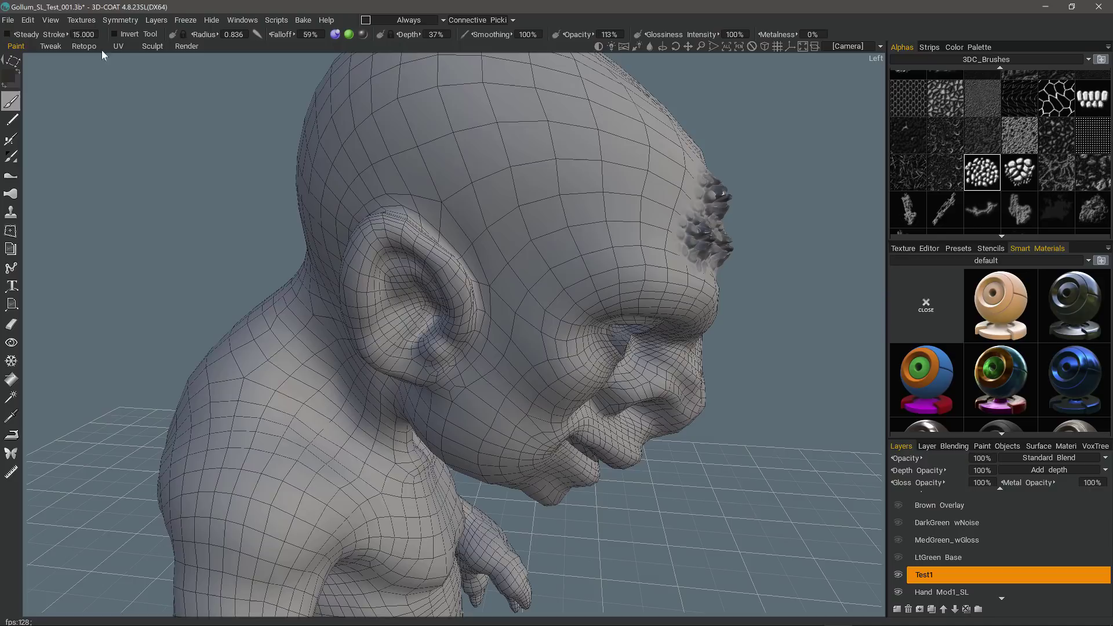
# Step: Set the tesselation degree of the Head UV set to 10 for the displaced mesh
pyautogui.click(49, 20)
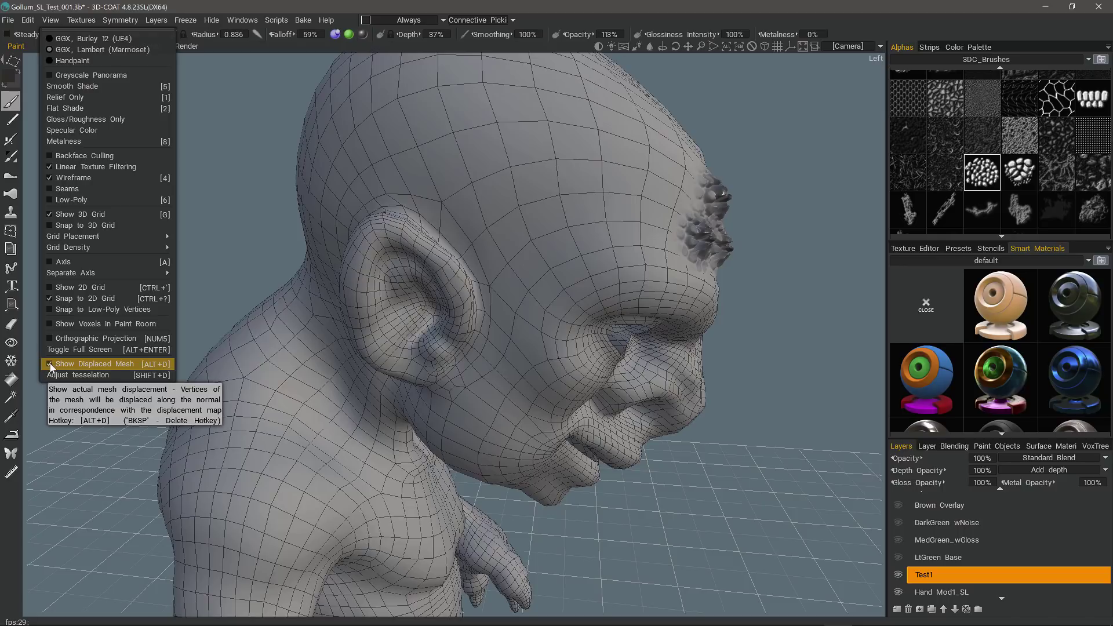
pyautogui.click(81, 376)
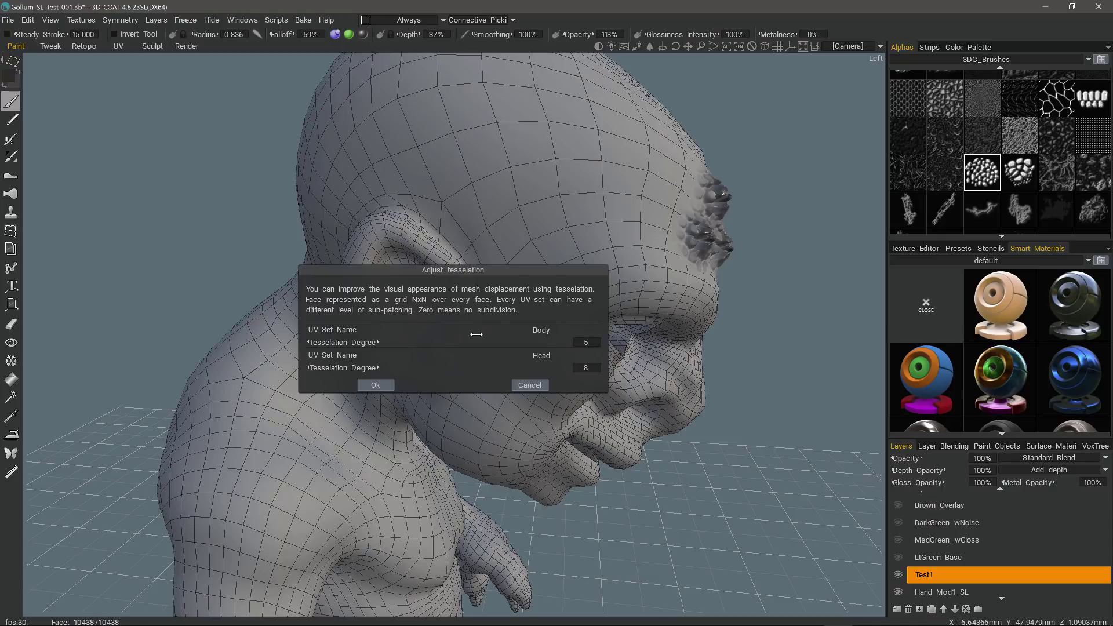
pyautogui.keyDown('alt'); pyautogui.moveTo(597, 225); pyautogui.dragTo(570, 210); pyautogui.keyUp('alt')
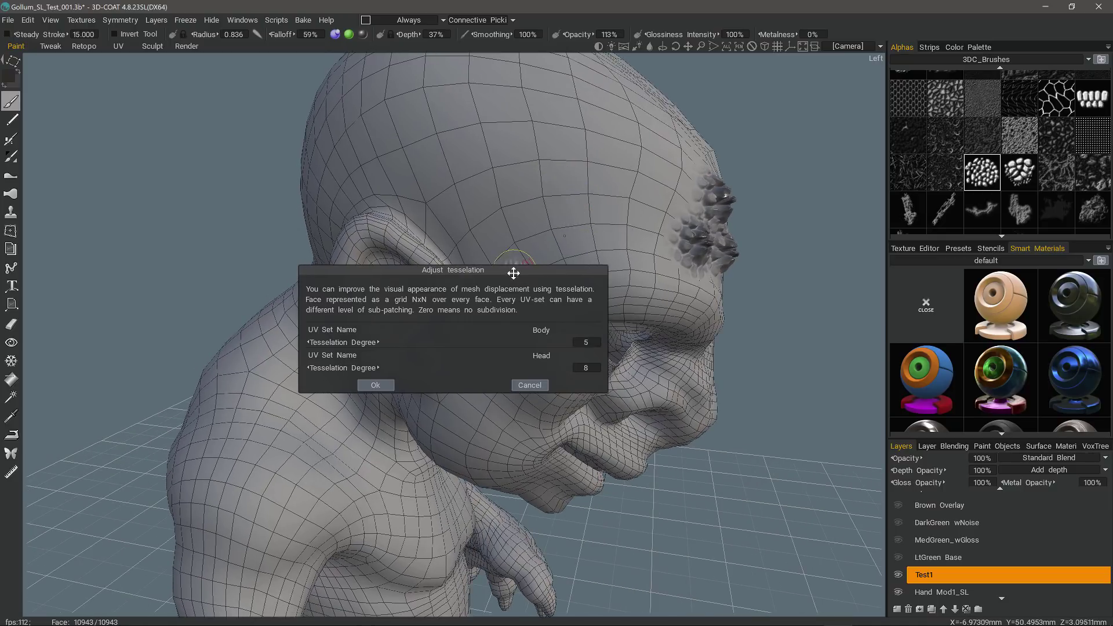
pyautogui.moveTo(514, 273); pyautogui.dragTo(575, 428)
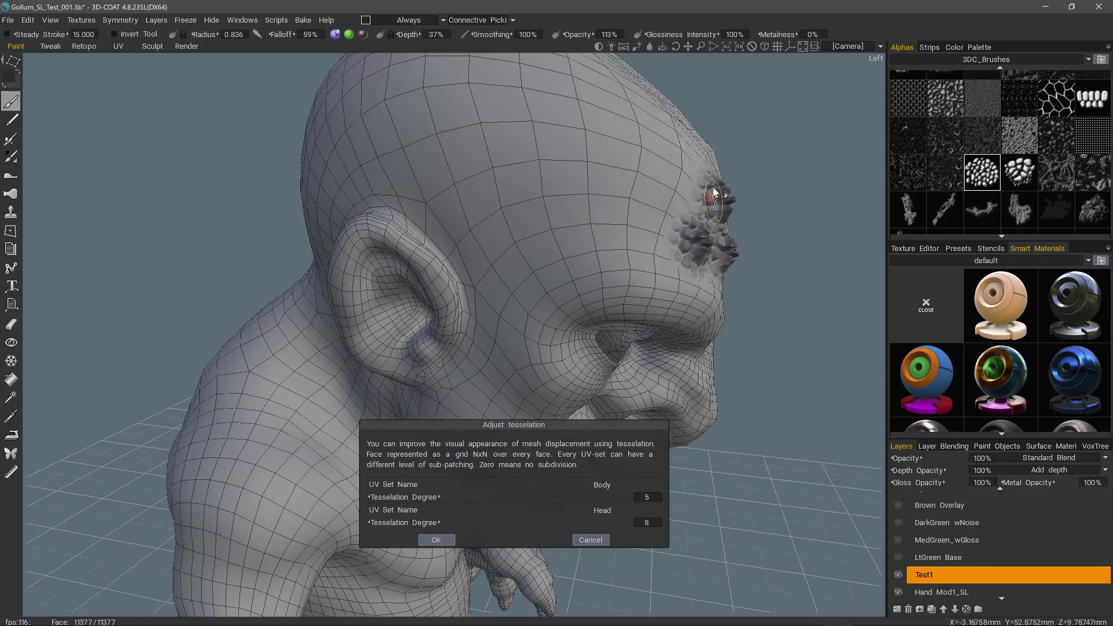
pyautogui.scroll(3, 629, 259)
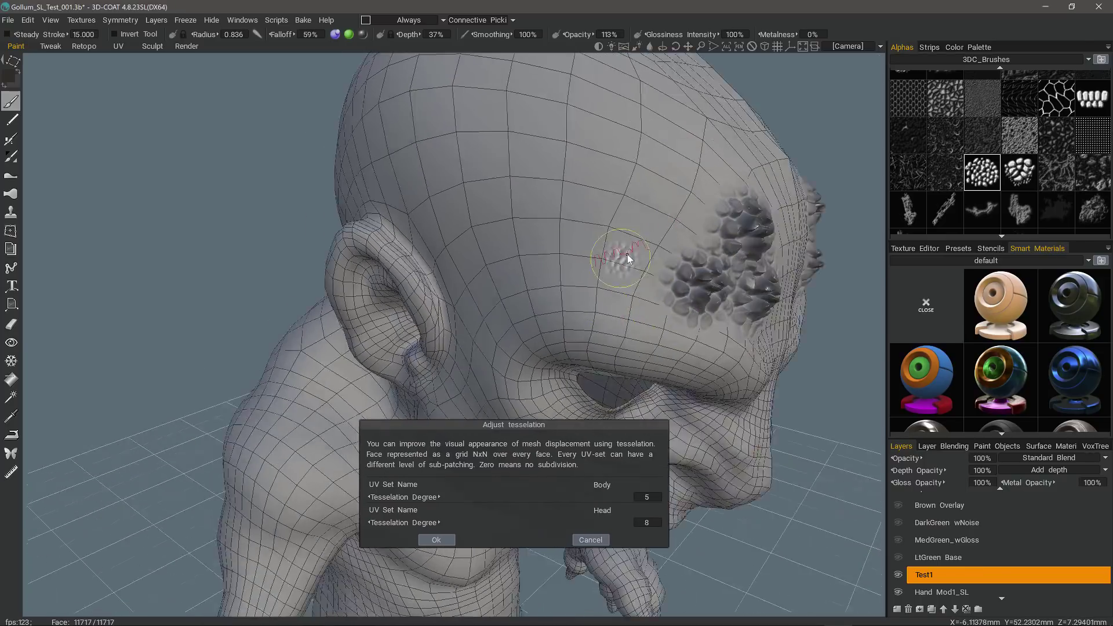
pyautogui.scroll(-3, 629, 260)
pyautogui.moveTo(519, 426); pyautogui.dragTo(247, 237)
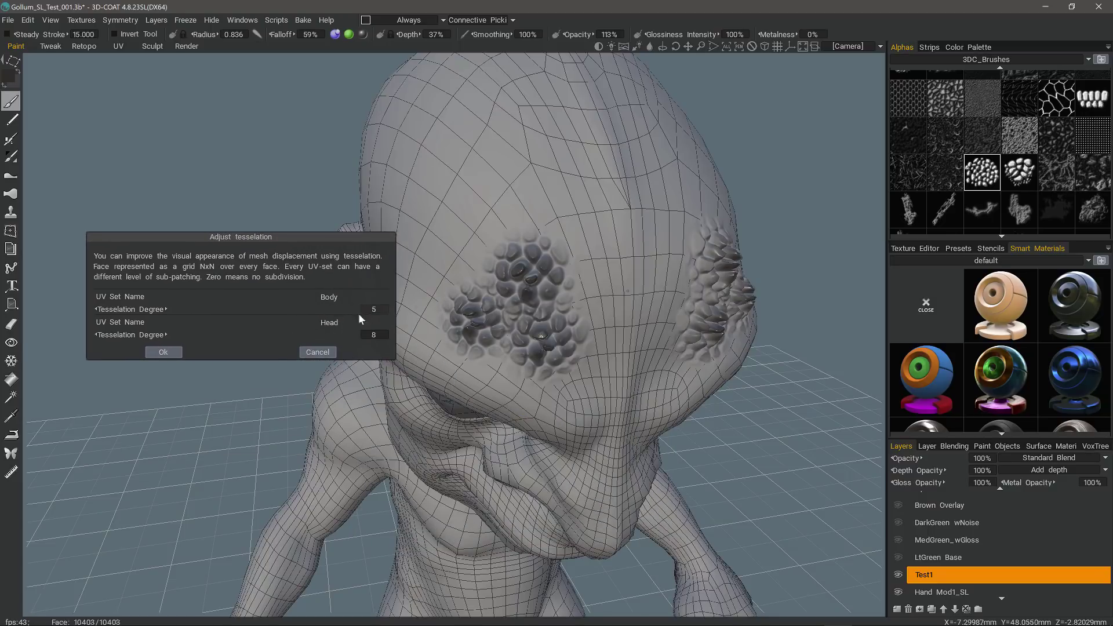
pyautogui.moveTo(317, 334); pyautogui.dragTo(330, 335)
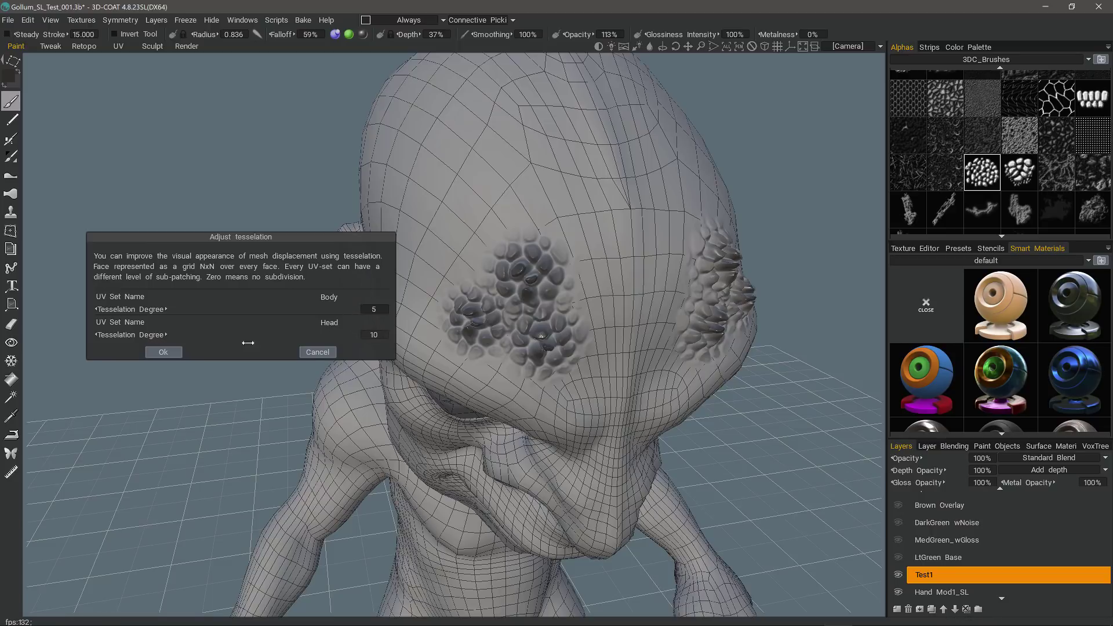
pyautogui.click(173, 353)
# Step: Turn off the displaced mesh display and inspect the painted scales on the forehead from several angles
pyautogui.keyDown('alt'); pyautogui.moveTo(371, 243); pyautogui.dragTo(557, 371); pyautogui.keyUp('alt')
pyautogui.keyDown('alt'); pyautogui.moveTo(80, 89); pyautogui.dragTo(36, 110); pyautogui.keyUp('alt')
pyautogui.click(51, 21)
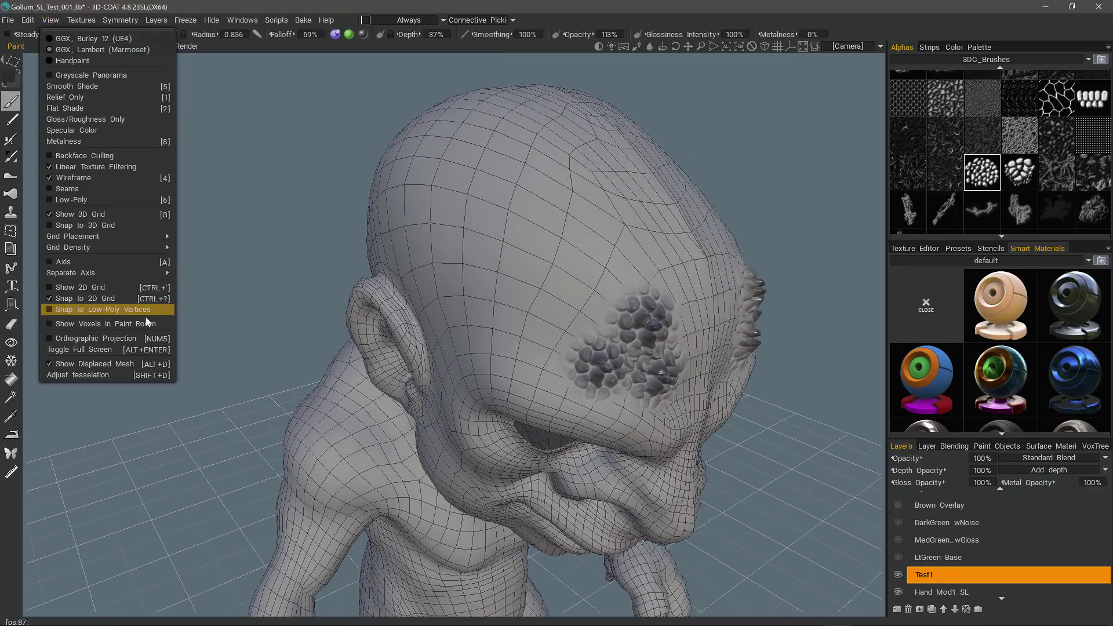
pyautogui.click(116, 364)
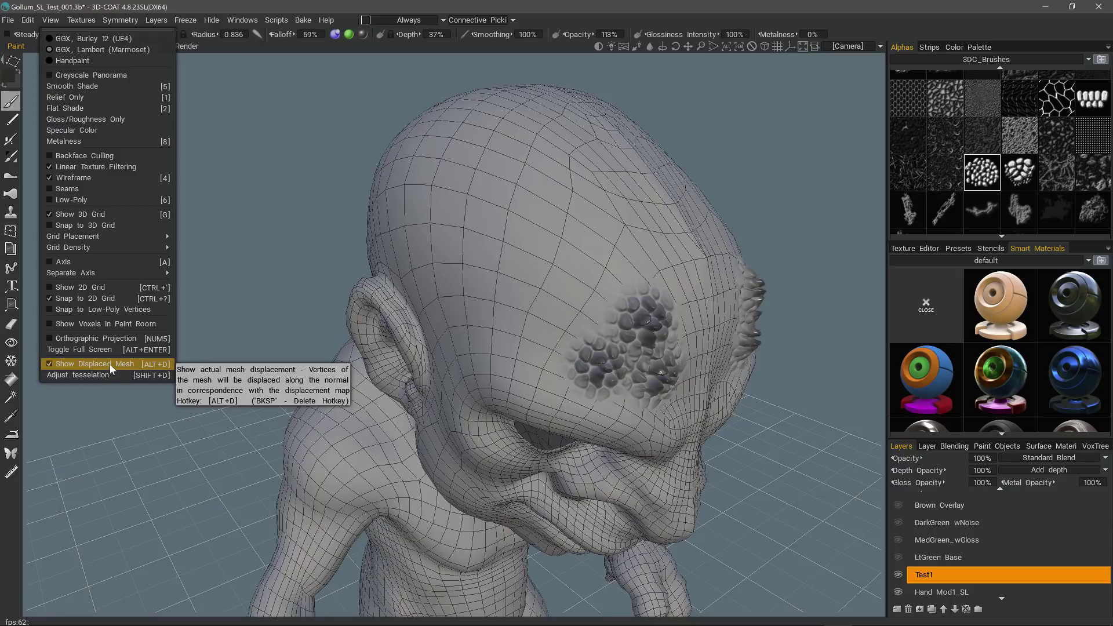
pyautogui.moveTo(188, 374)
pyautogui.mouseDown()
pyautogui.moveTo(298, 388)
pyautogui.moveTo(400, 359)
pyautogui.moveTo(428, 332)
pyautogui.moveTo(692, 371)
pyautogui.moveTo(191, 383)
pyautogui.moveTo(551, 371)
pyautogui.moveTo(241, 334)
pyautogui.moveTo(526, 327)
pyautogui.moveTo(878, 543)
pyautogui.moveTo(911, 533)
pyautogui.mouseUp()
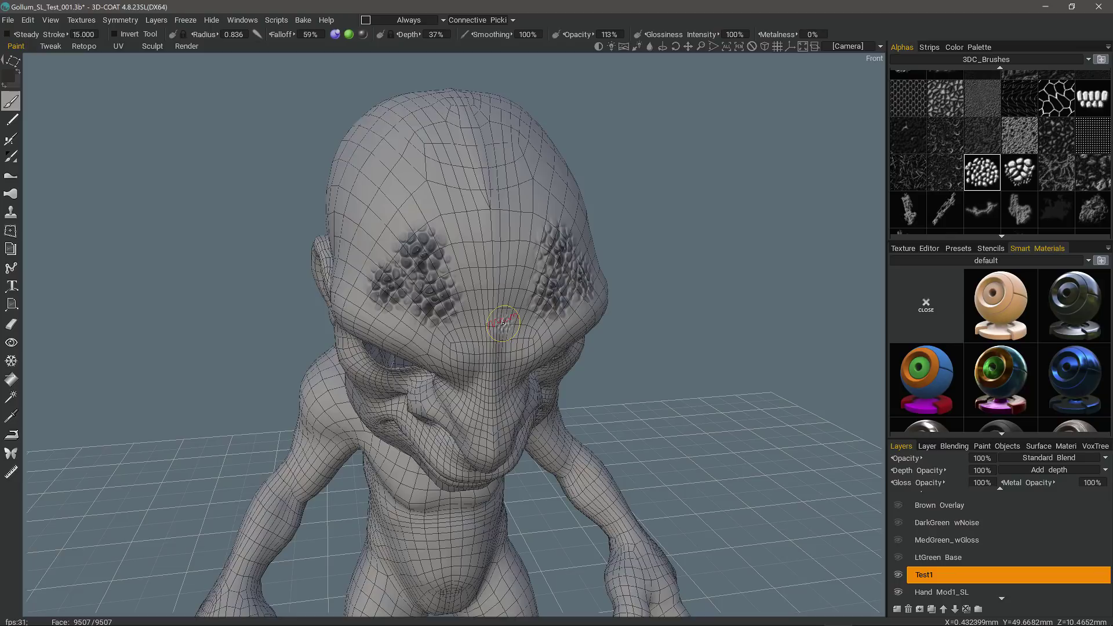
pyautogui.keyDown('alt'); pyautogui.moveTo(438, 255); pyautogui.dragTo(407, 290); pyautogui.keyUp('alt')
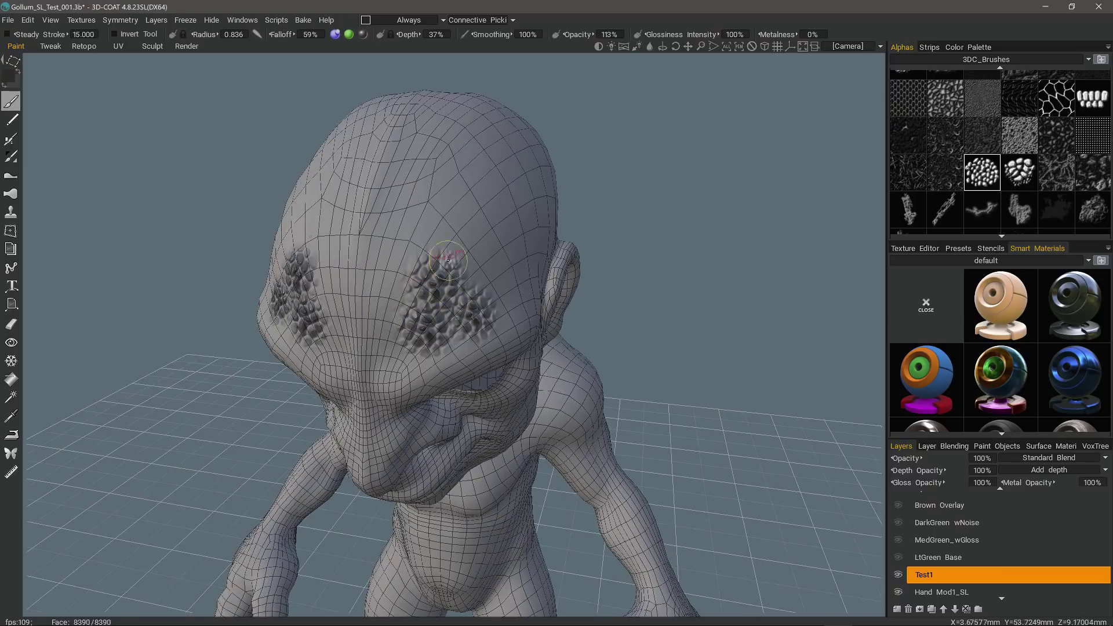
pyautogui.moveTo(448, 261)
pyautogui.mouseDown(button='right')
pyautogui.moveTo(372, 242)
pyautogui.moveTo(515, 364)
pyautogui.moveTo(487, 350)
pyautogui.mouseUp(button='right')
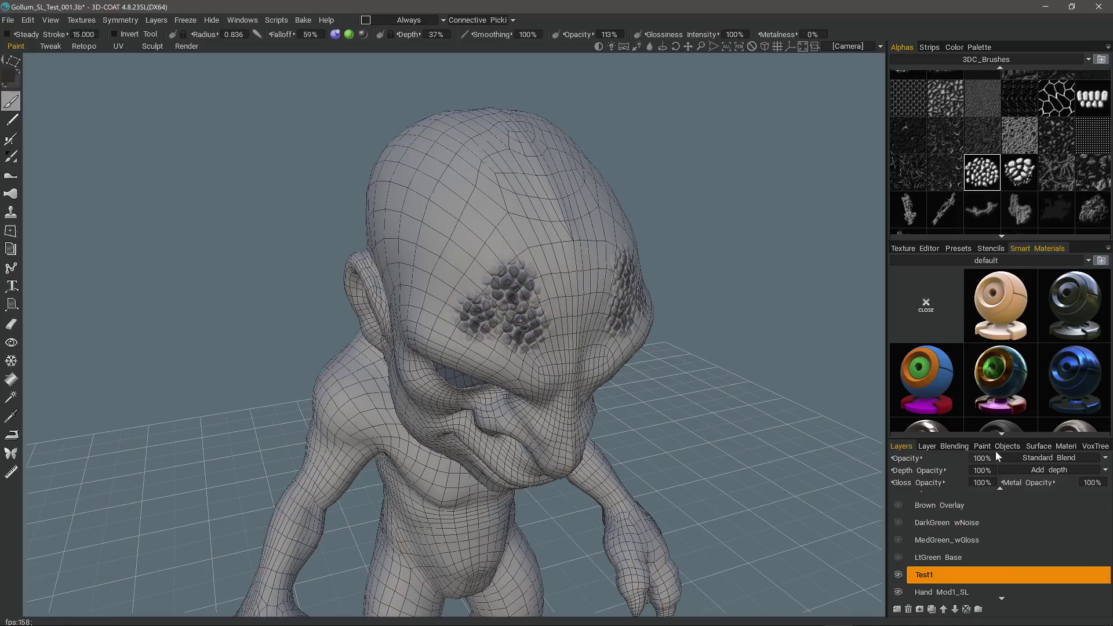
# Step: Hide the Gollum_Body paint object and show the voxel sculpt in the Paint room instead
pyautogui.click(996, 447)
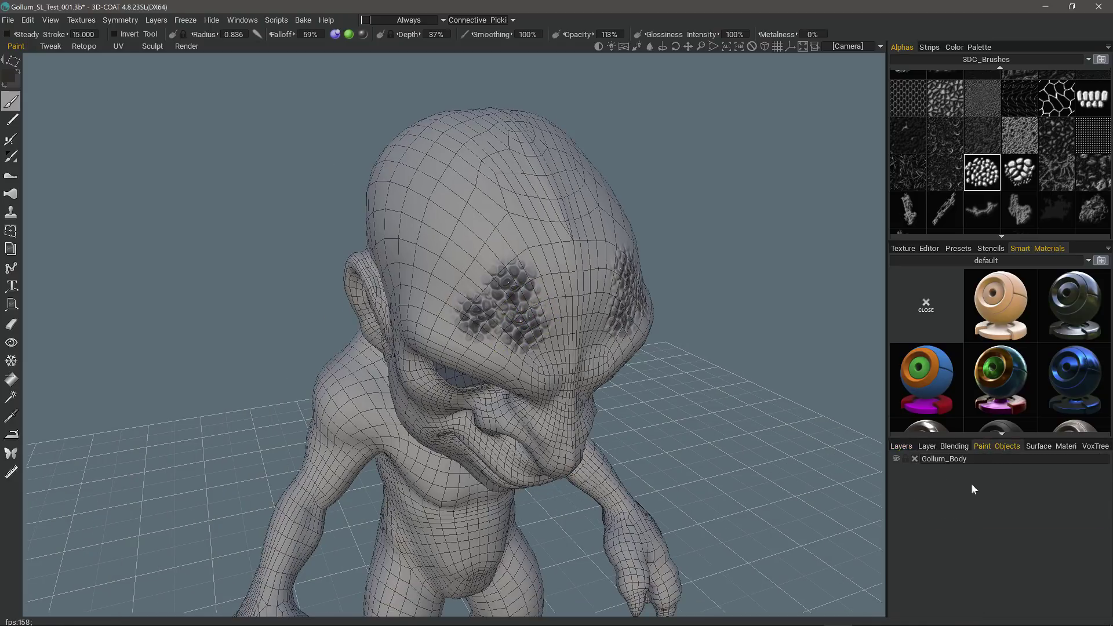
pyautogui.click(896, 459)
pyautogui.click(1093, 447)
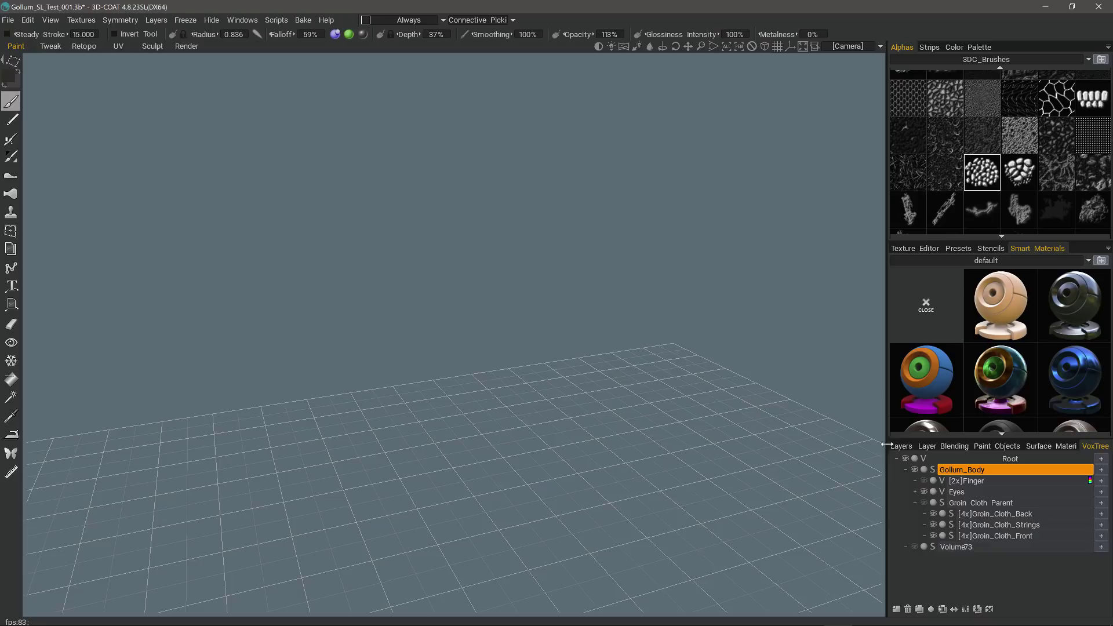
pyautogui.click(51, 21)
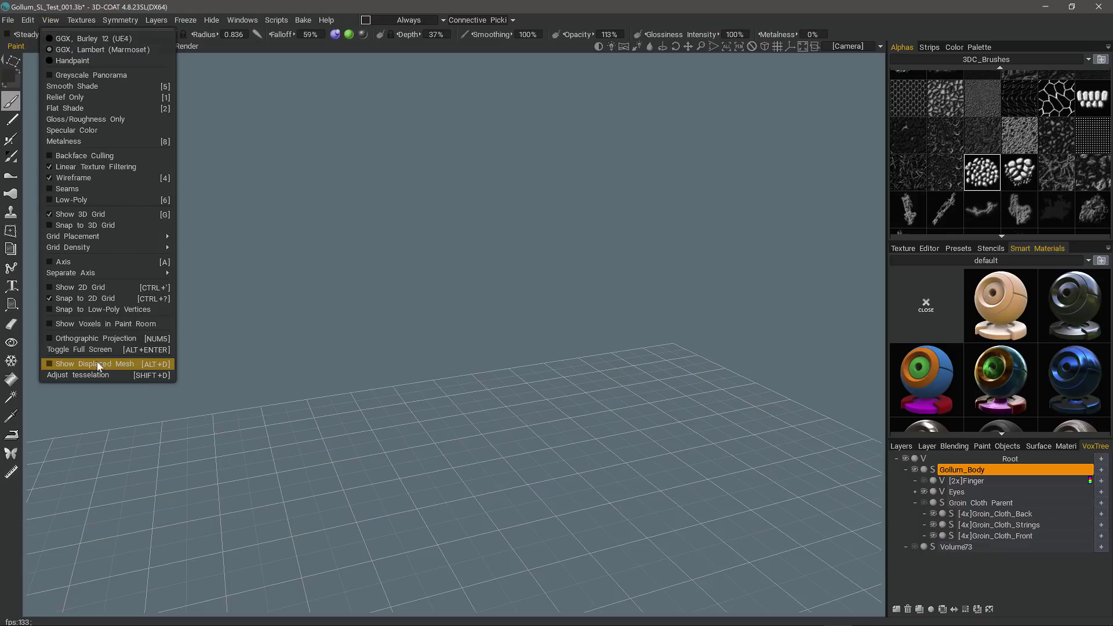
pyautogui.click(90, 325)
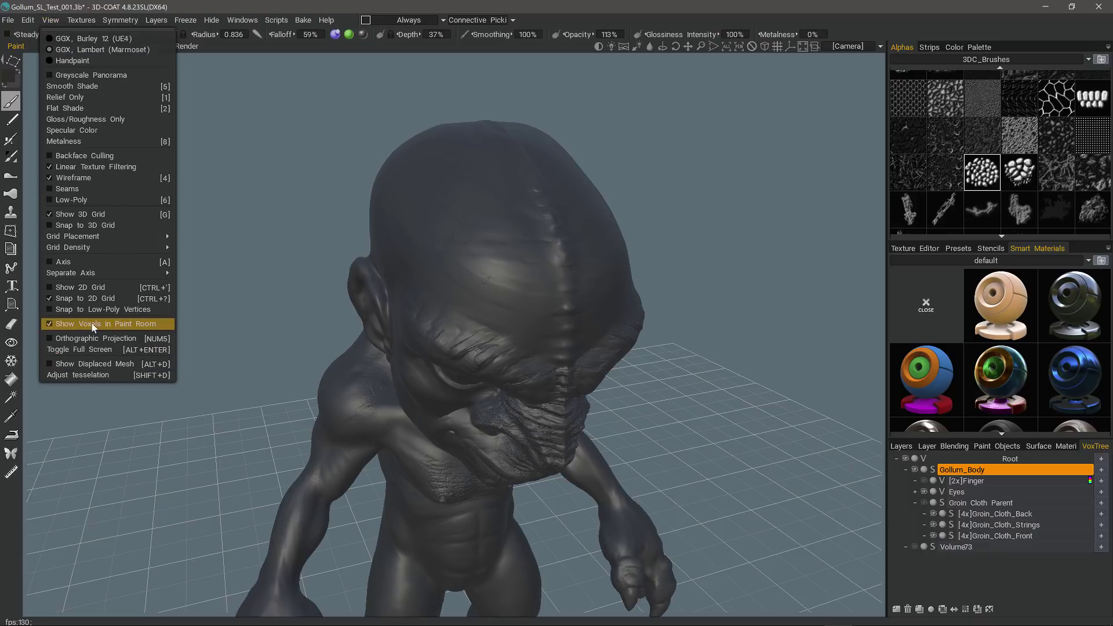
pyautogui.keyDown('alt'); pyautogui.moveTo(590, 356); pyautogui.dragTo(754, 406); pyautogui.keyUp('alt')
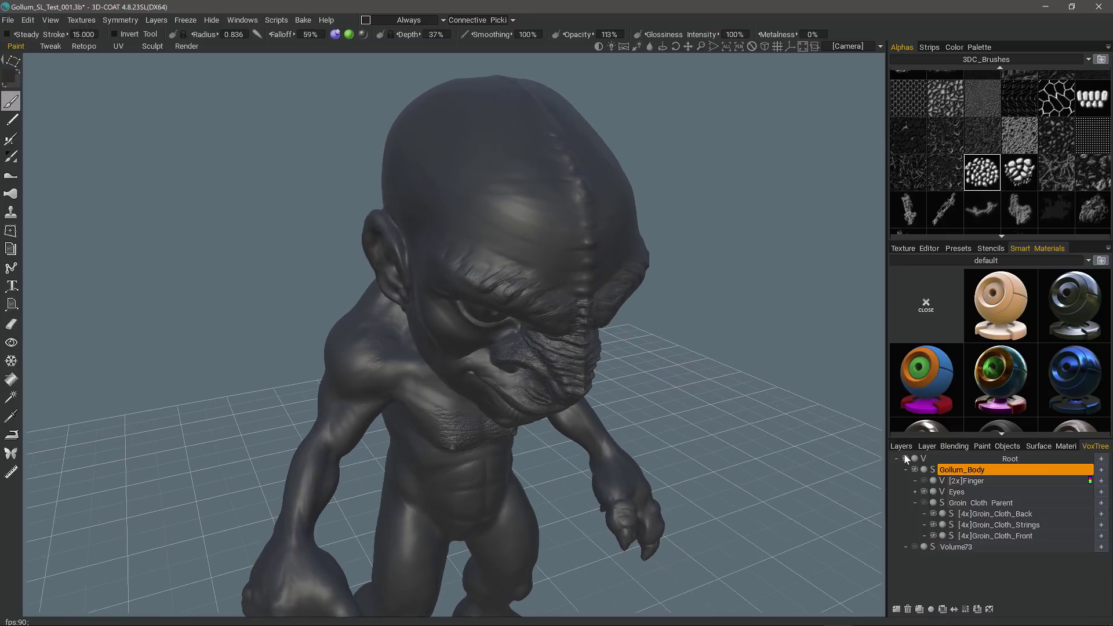
# Step: Select the Intermed_SL layer, set its depth opacity to 0%, and refresh the view of the body
pyautogui.click(903, 447)
pyautogui.keyDown('alt'); pyautogui.moveTo(324, 243); pyautogui.dragTo(898, 452); pyautogui.keyUp('alt')
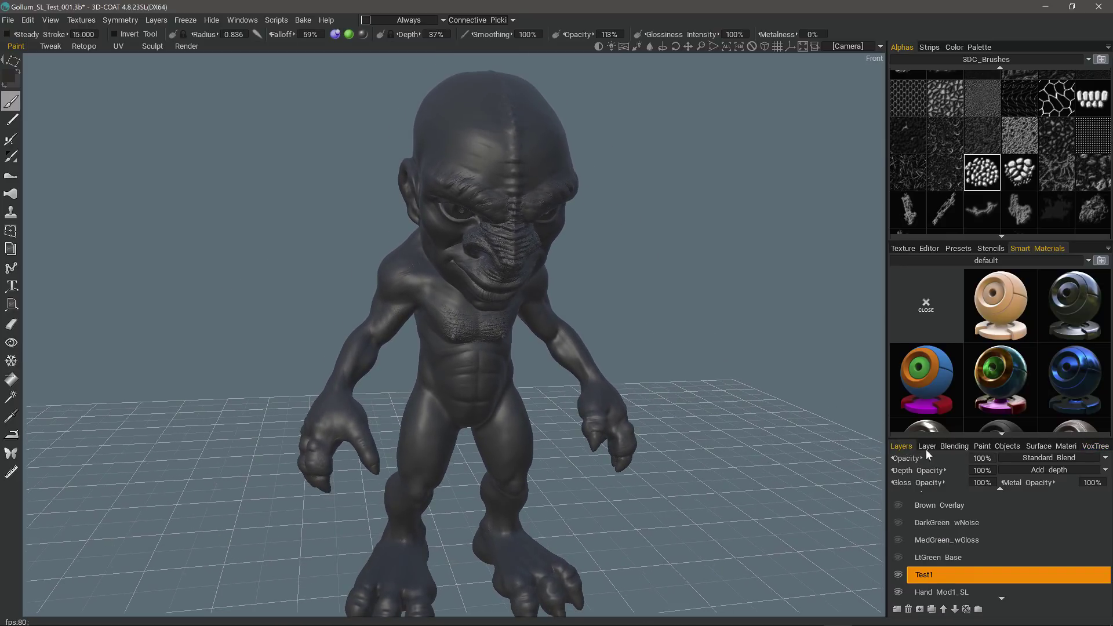
pyautogui.scroll(-2, 941, 510)
pyautogui.click(949, 576)
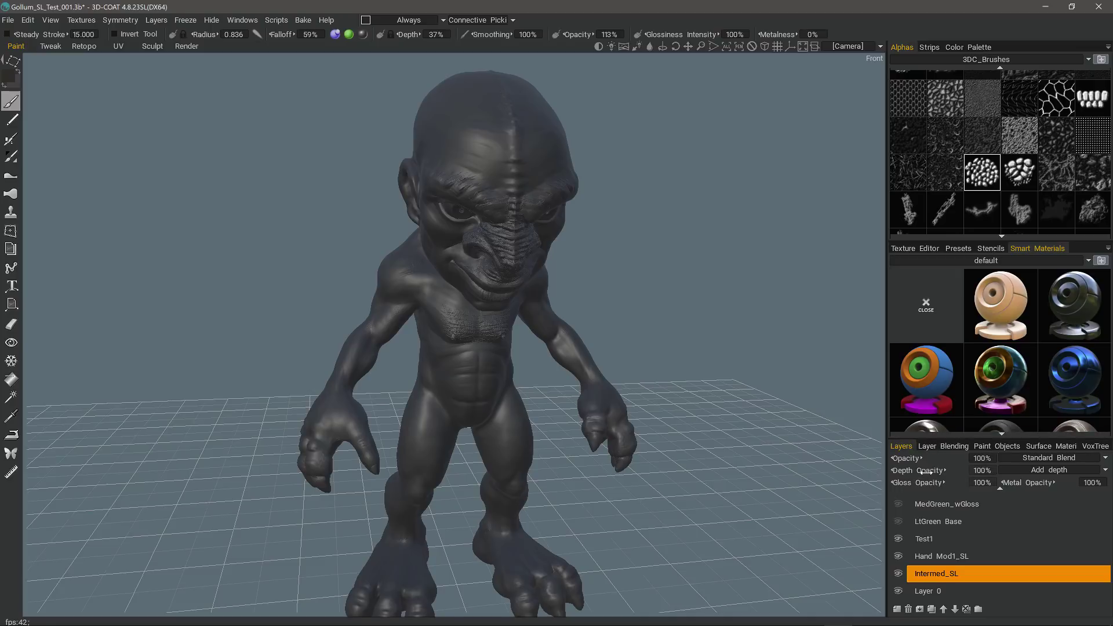
pyautogui.press('KP_8')
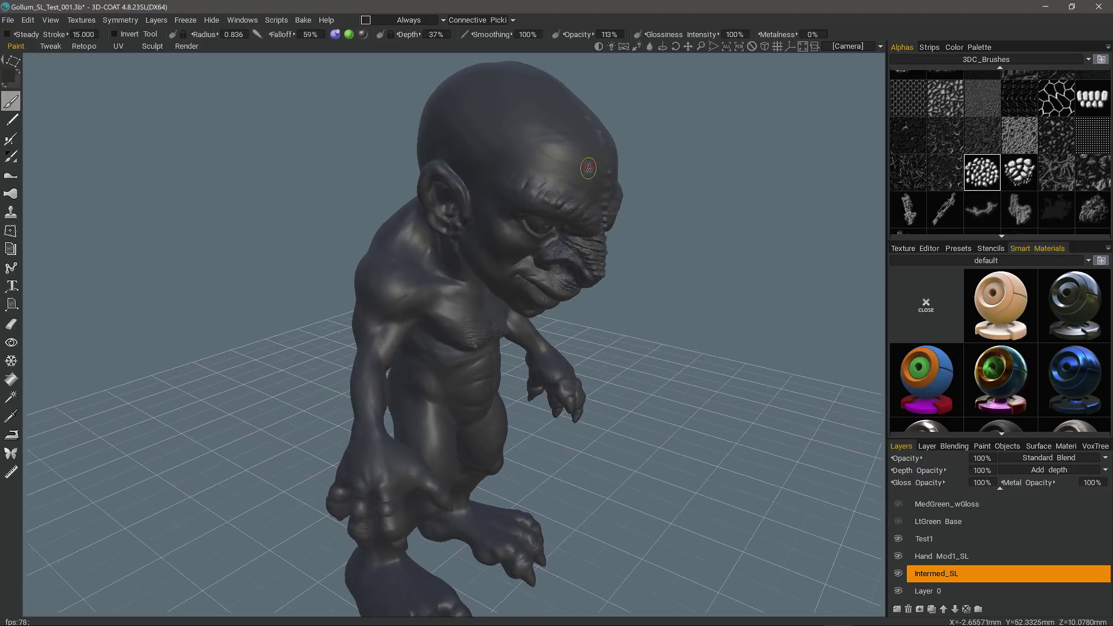
pyautogui.click(982, 471)
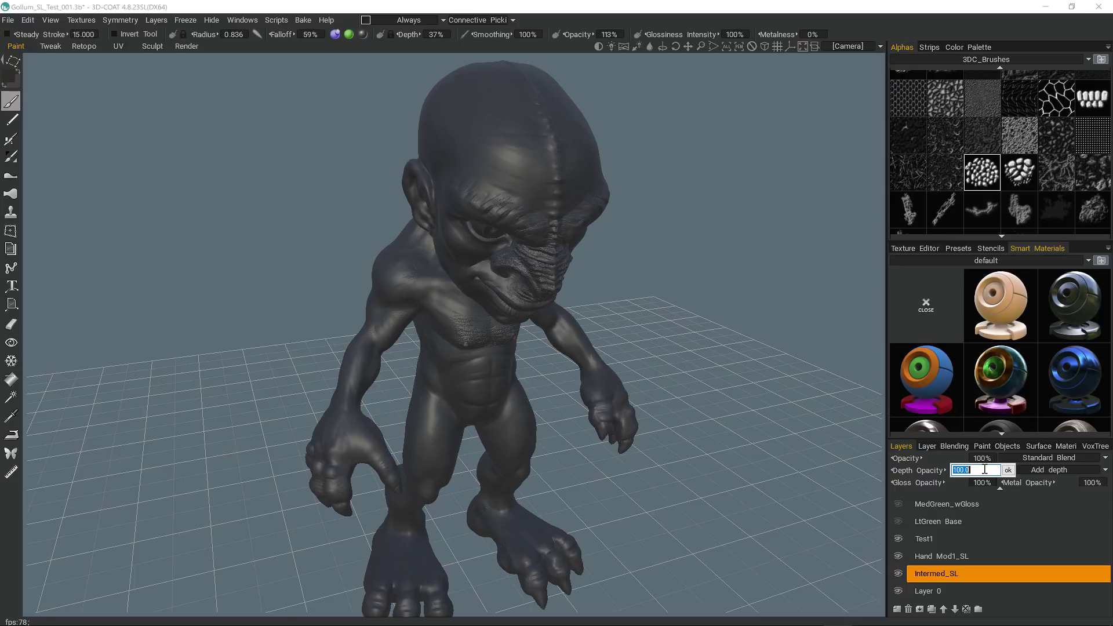
pyautogui.write('0')
pyautogui.press('Return')
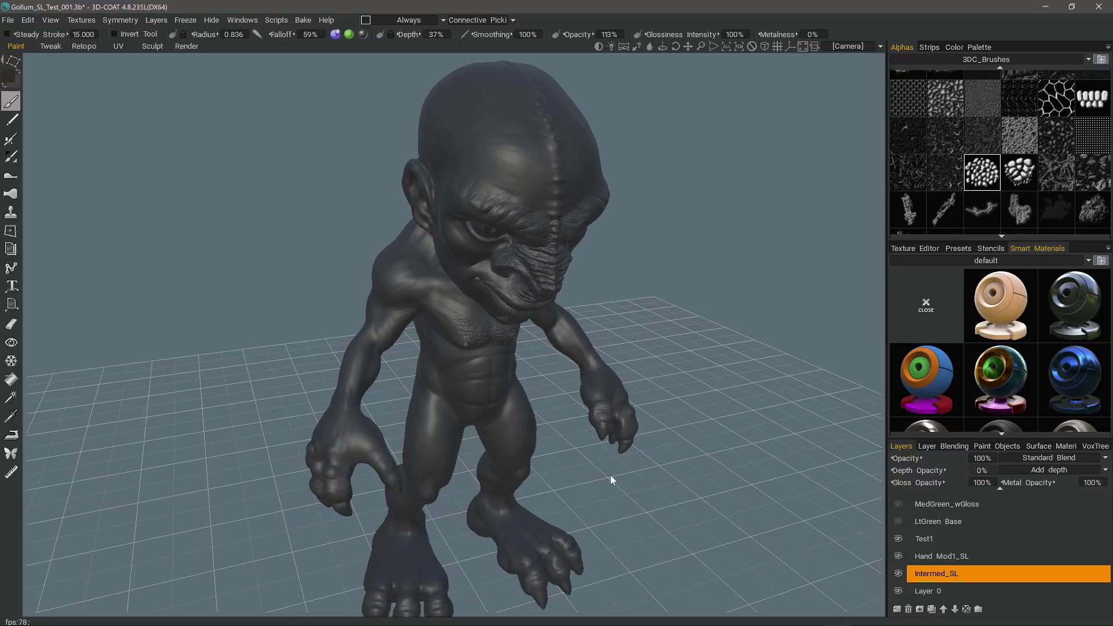
pyautogui.hotkey('ctrl', 'z')
pyautogui.moveTo(608, 475); pyautogui.dragTo(568, 412)
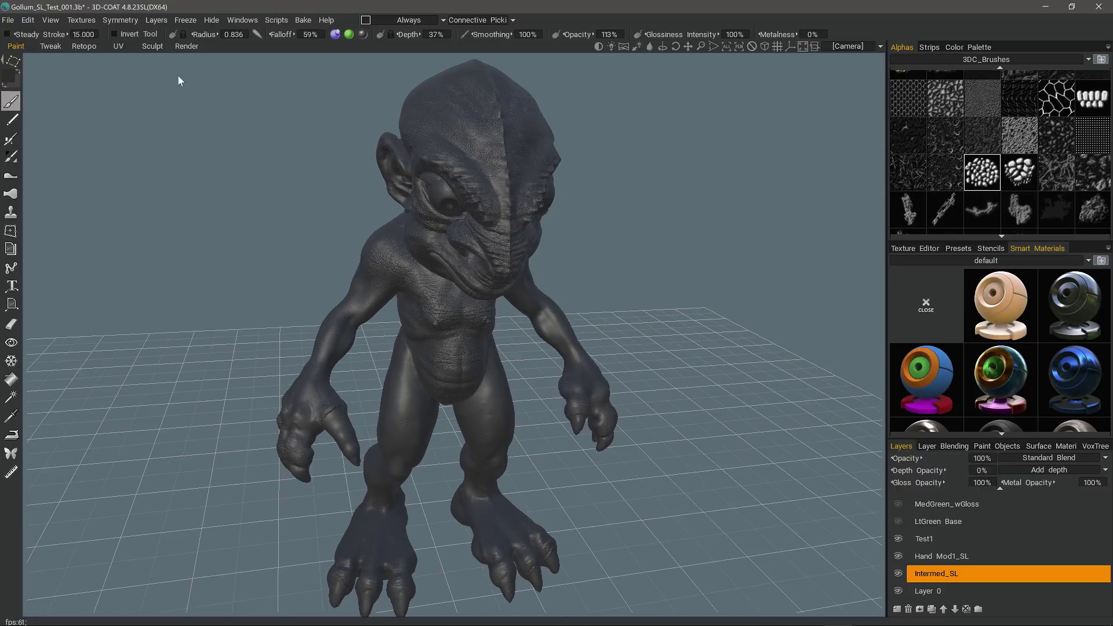
# Step: Switch to the Sculpt room and hide the Eyes volume in the VoxTree
pyautogui.click(152, 46)
pyautogui.moveTo(672, 459); pyautogui.dragTo(726, 437)
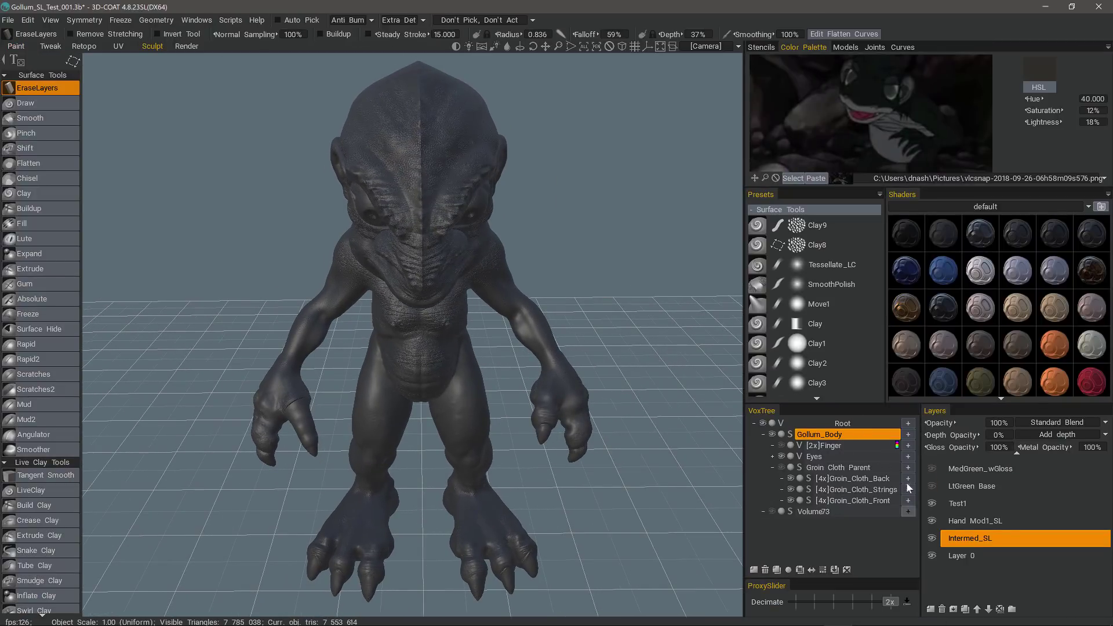
pyautogui.click(781, 458)
pyautogui.moveTo(725, 446); pyautogui.dragTo(789, 379)
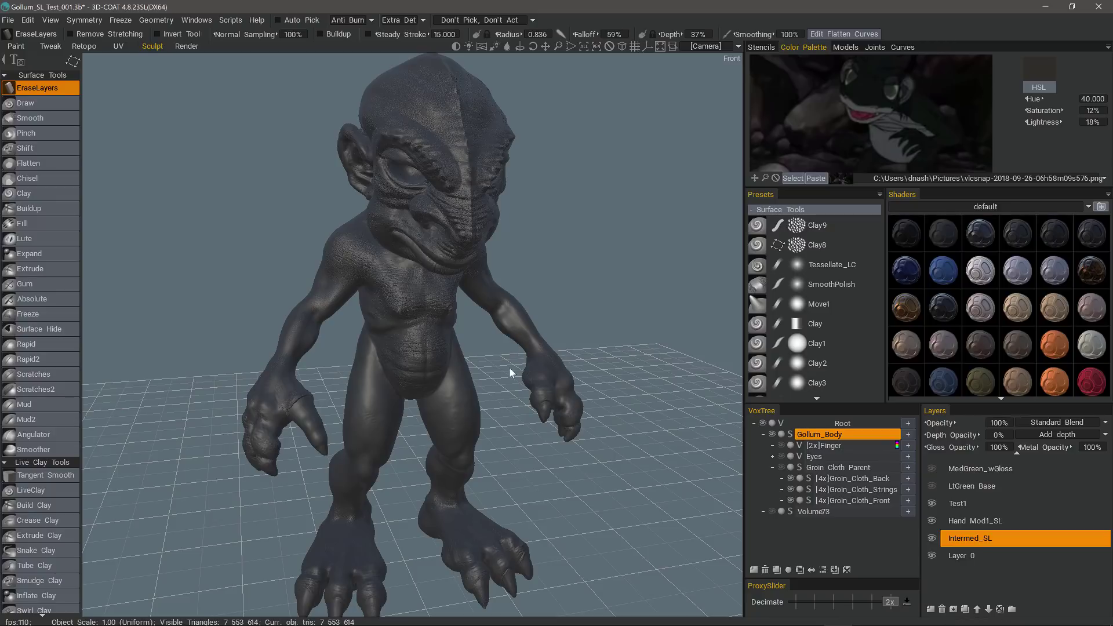
# Step: Set the depth opacity of the Intermed_SL layer to 50% and check the blended shape
pyautogui.click(1002, 435)
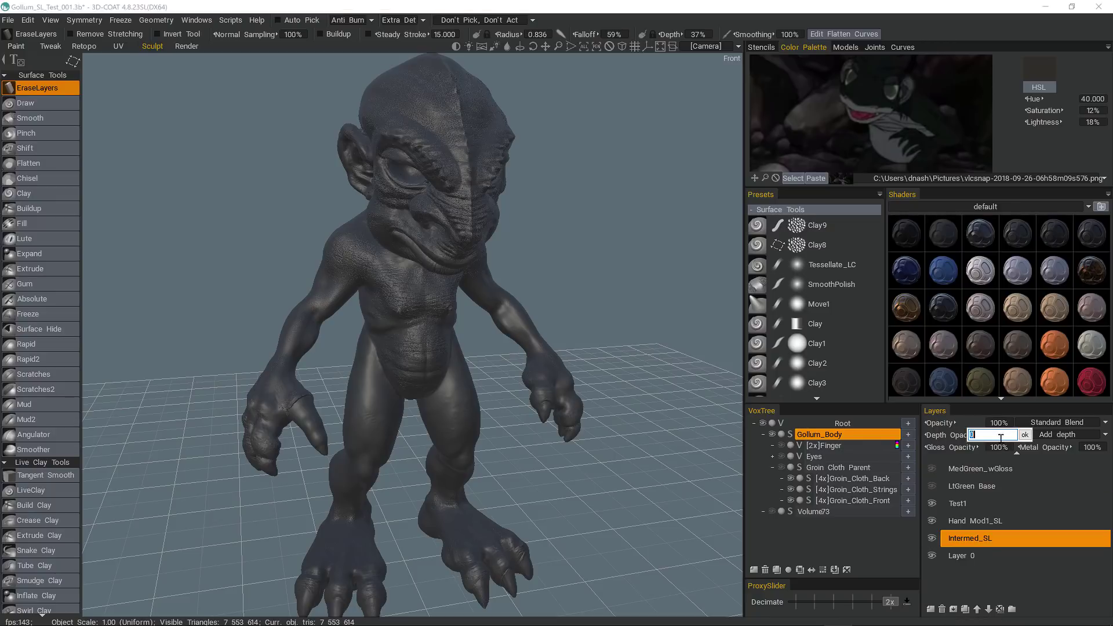
pyautogui.write('50')
pyautogui.press('Return')
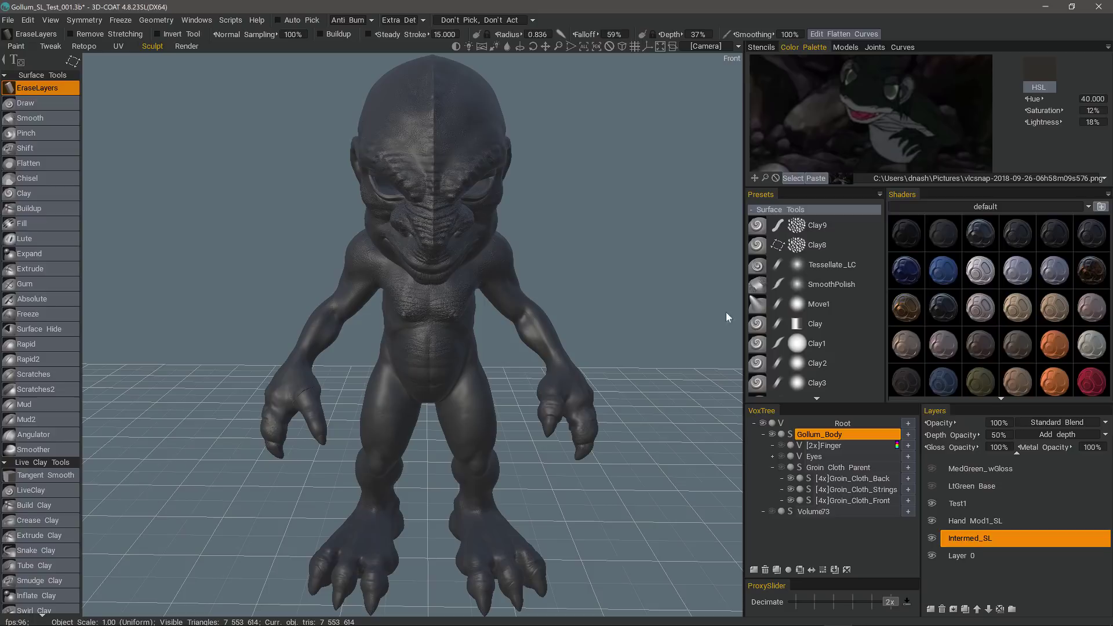
pyautogui.moveTo(353, 221)
pyautogui.mouseDown()
pyautogui.moveTo(325, 220)
pyautogui.moveTo(346, 233)
pyautogui.mouseUp()
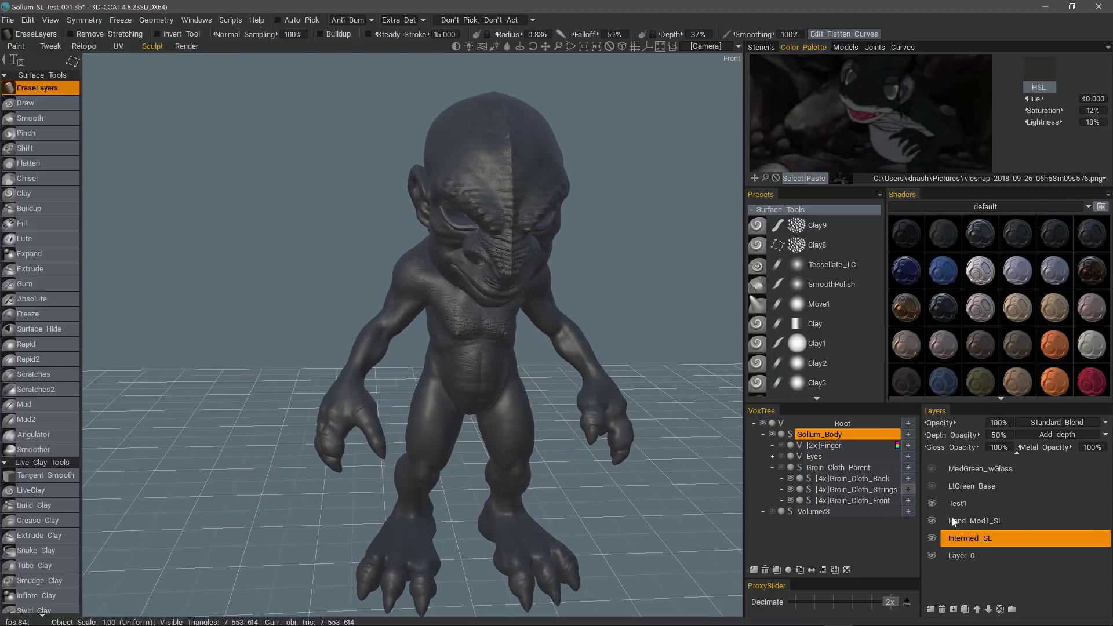
# Step: Set the depth opacity of the Intermed_SL layer to 100% and view the model from the front
pyautogui.click(998, 435)
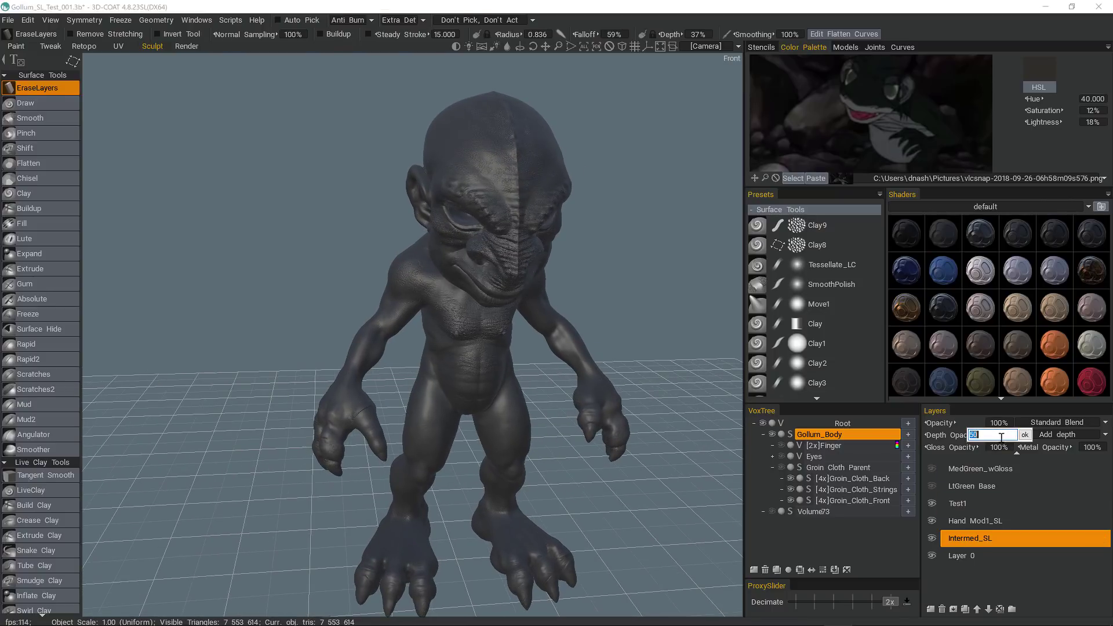
pyautogui.press('Return')
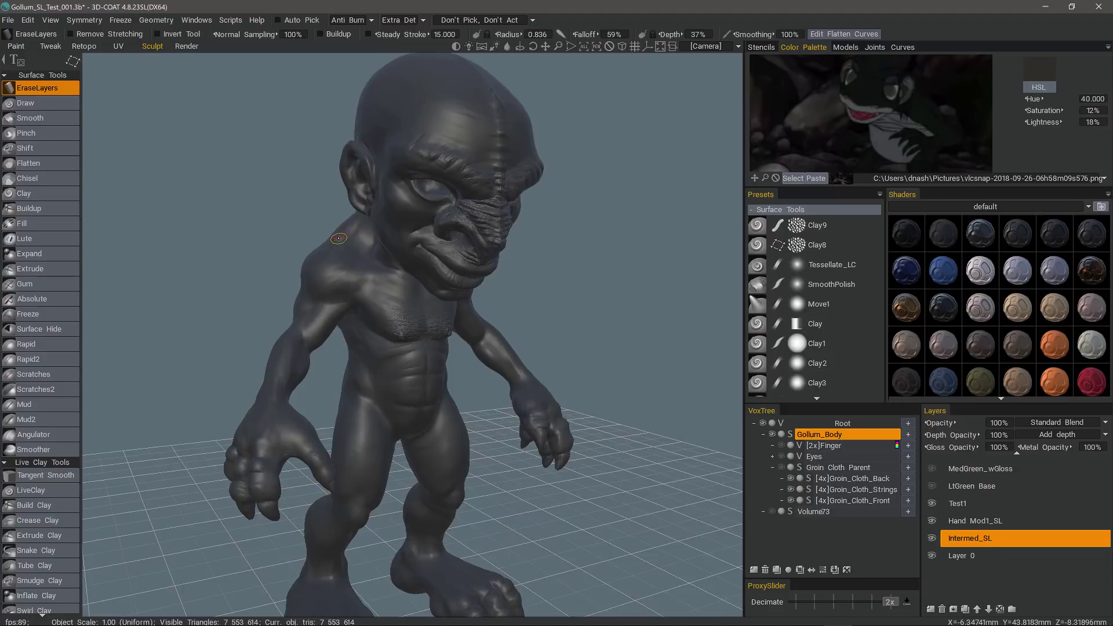
pyautogui.press('KP_1')
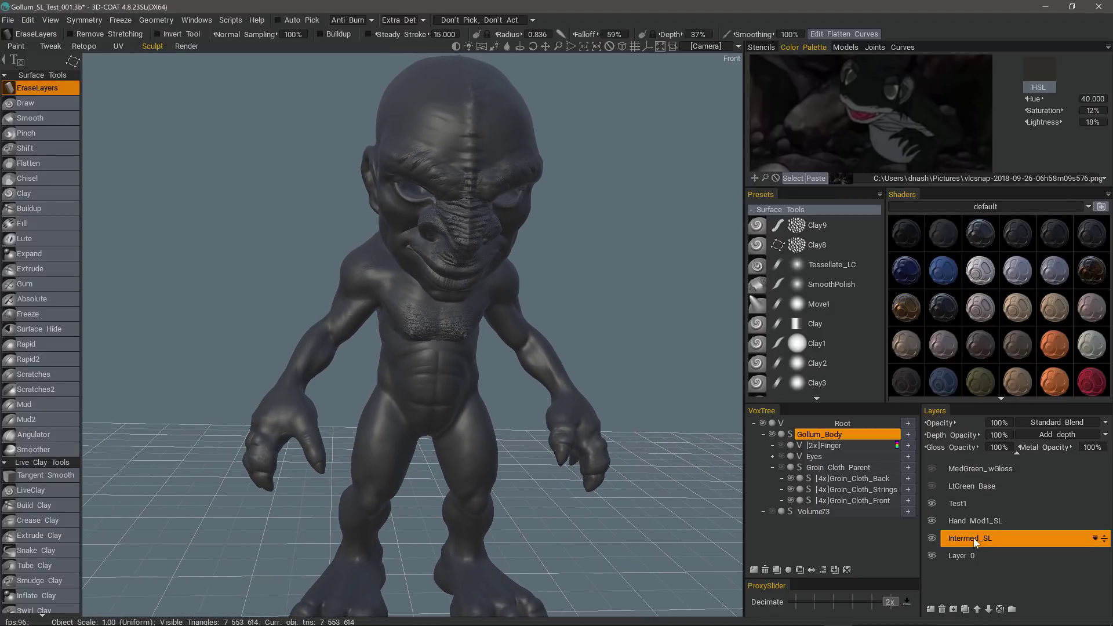
# Step: Set the depth opacity of the Intermed_SL layer to 80% and check the blended shape at an angle
pyautogui.click(1000, 436)
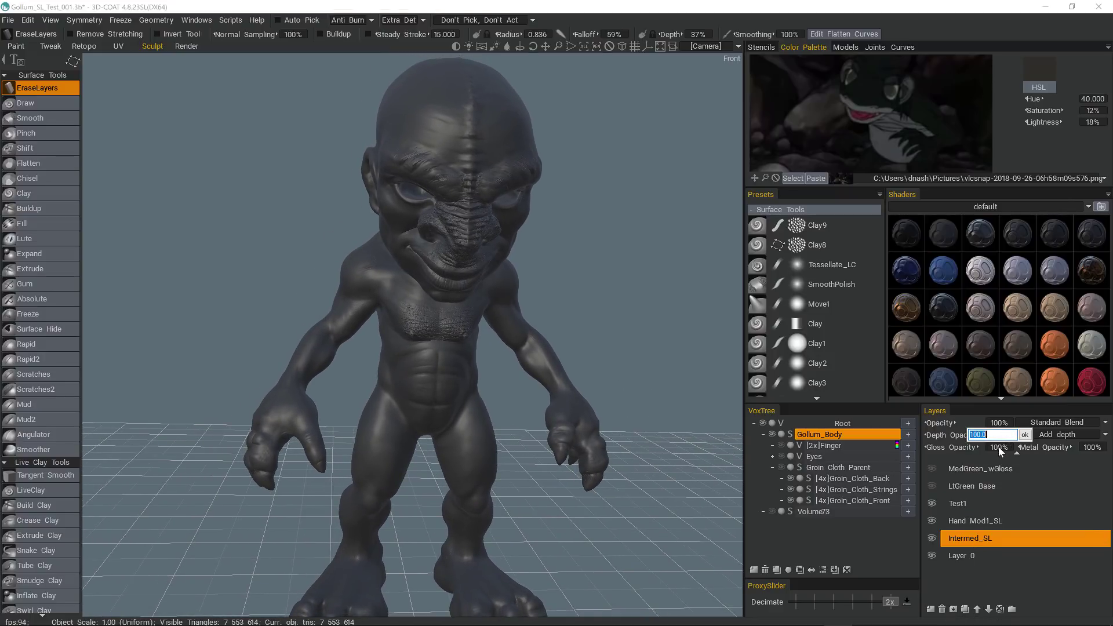
pyautogui.write('80')
pyautogui.press('Return')
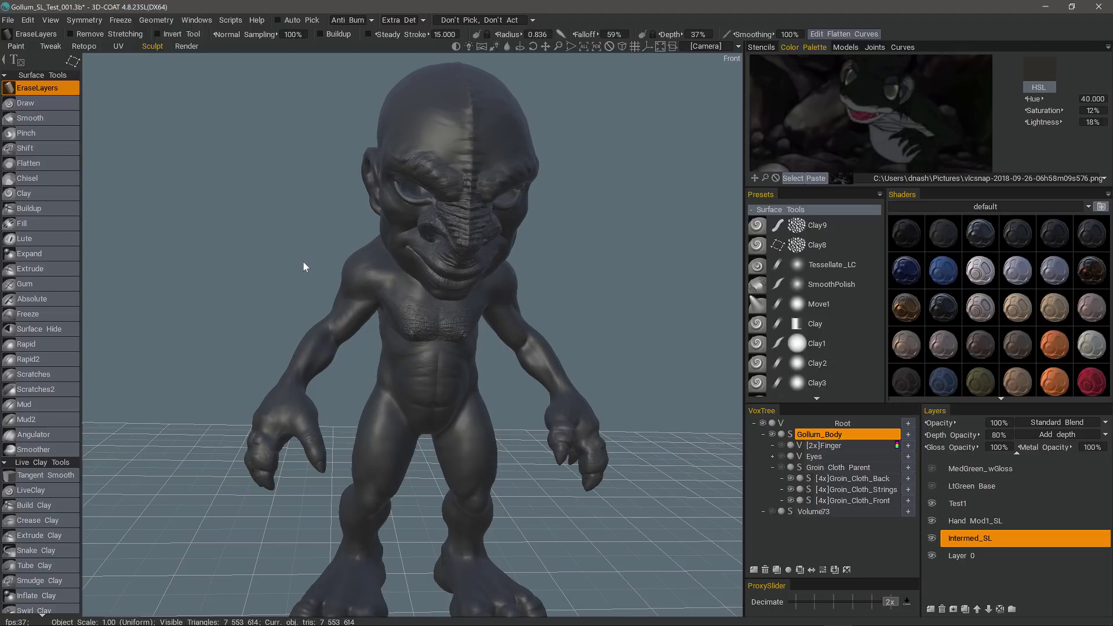
pyautogui.moveTo(304, 260); pyautogui.dragTo(313, 264)
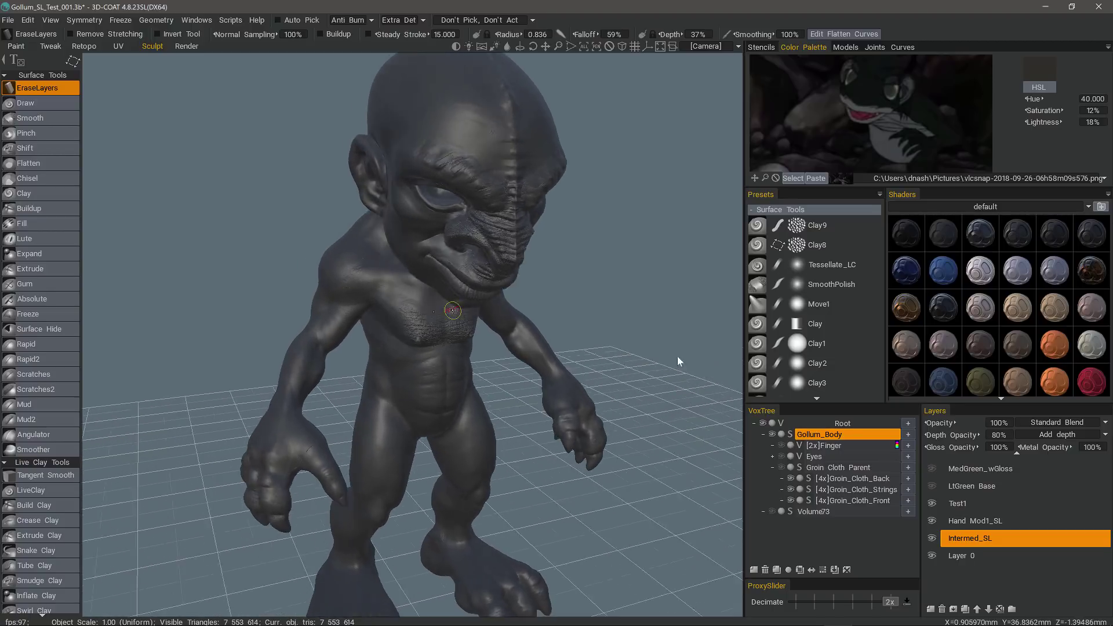
# Step: Reduce the depth opacity of the Intermed_SL layer to 70%
pyautogui.click(996, 435)
pyautogui.write('7')
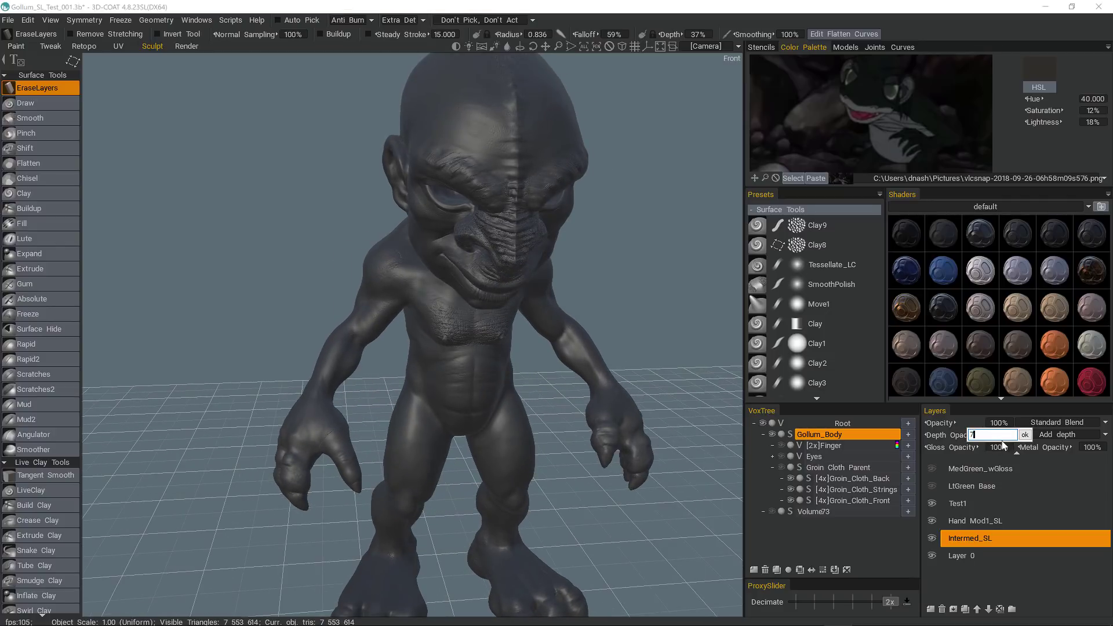
pyautogui.write('0')
pyautogui.press('Return')
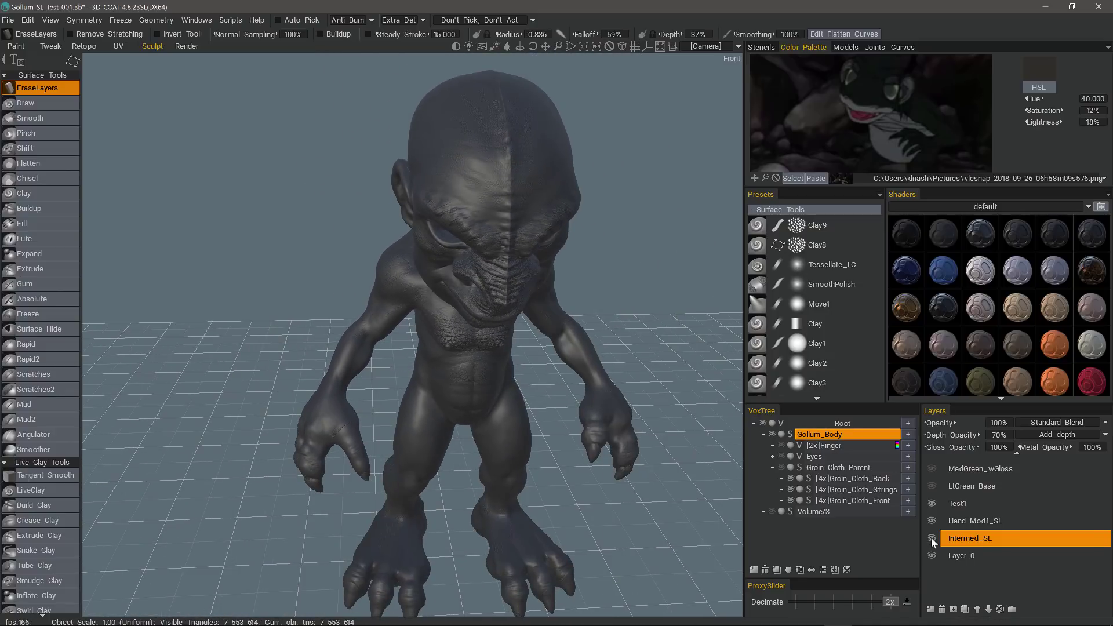
# Step: Select the Hand Mod1_SL layer, show the Finger volume, and briefly ghost Gollum_Body to inspect the finger inside the hand
pyautogui.click(957, 523)
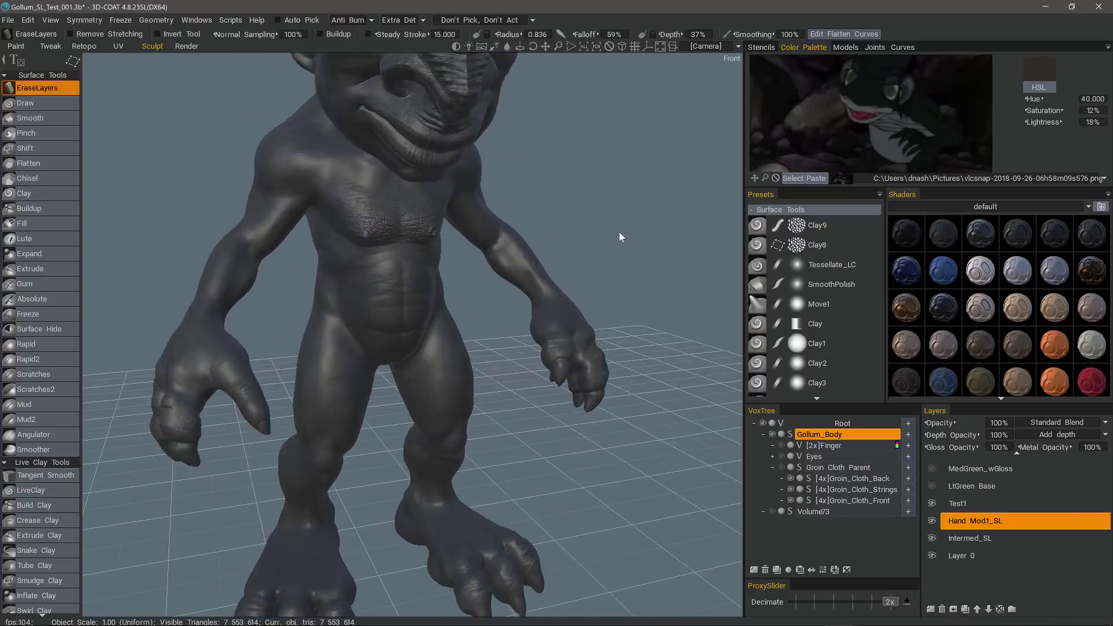
pyautogui.click(782, 446)
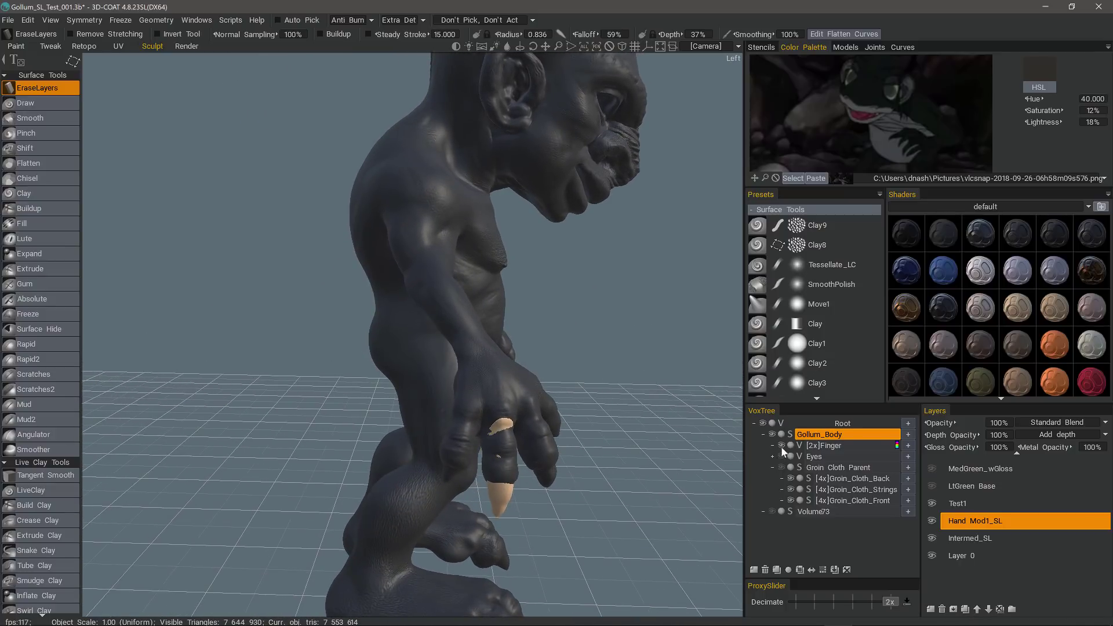
pyautogui.click(781, 436)
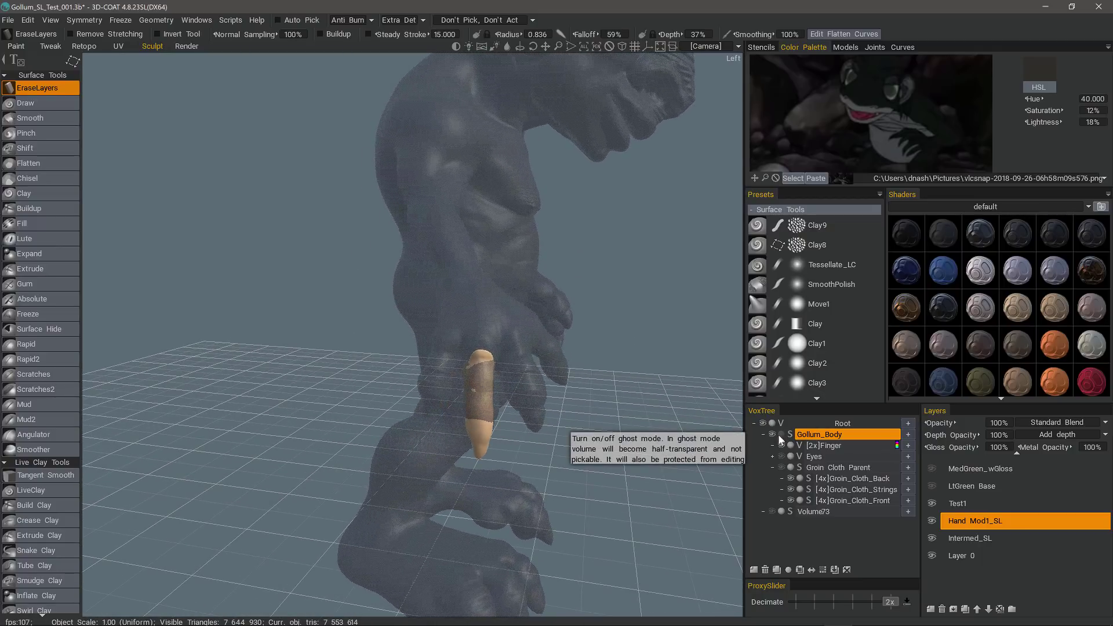
pyautogui.click(781, 434)
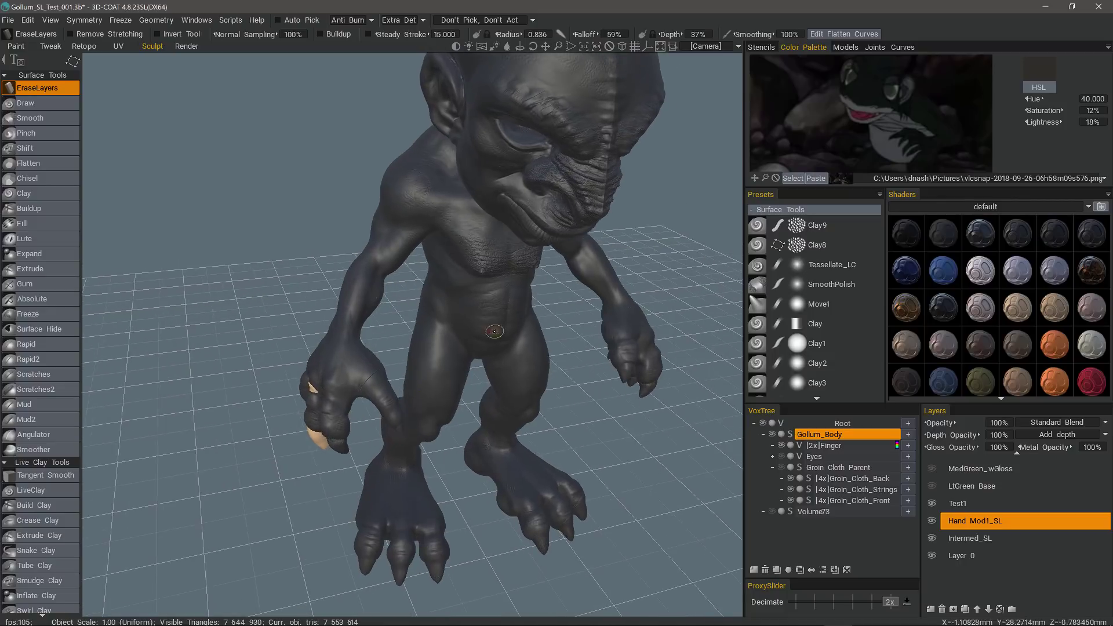
# Step: Bring up the model library and object tools, and examine from several angles how the Finger volume meets the hand and its knuckles
pyautogui.click(846, 47)
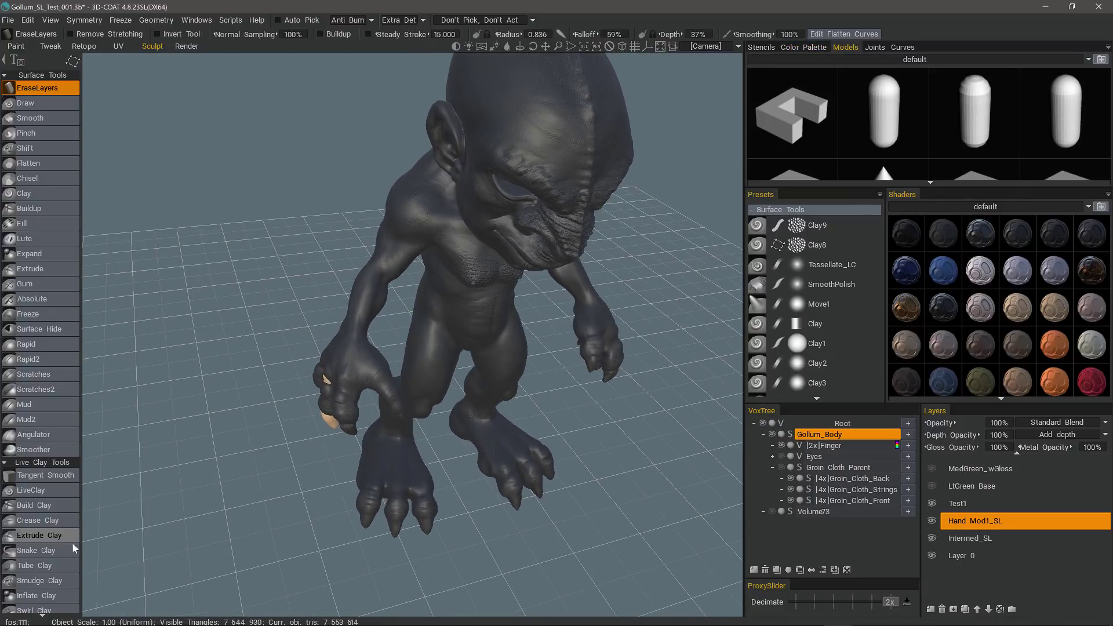
pyautogui.scroll(-15, 74, 548)
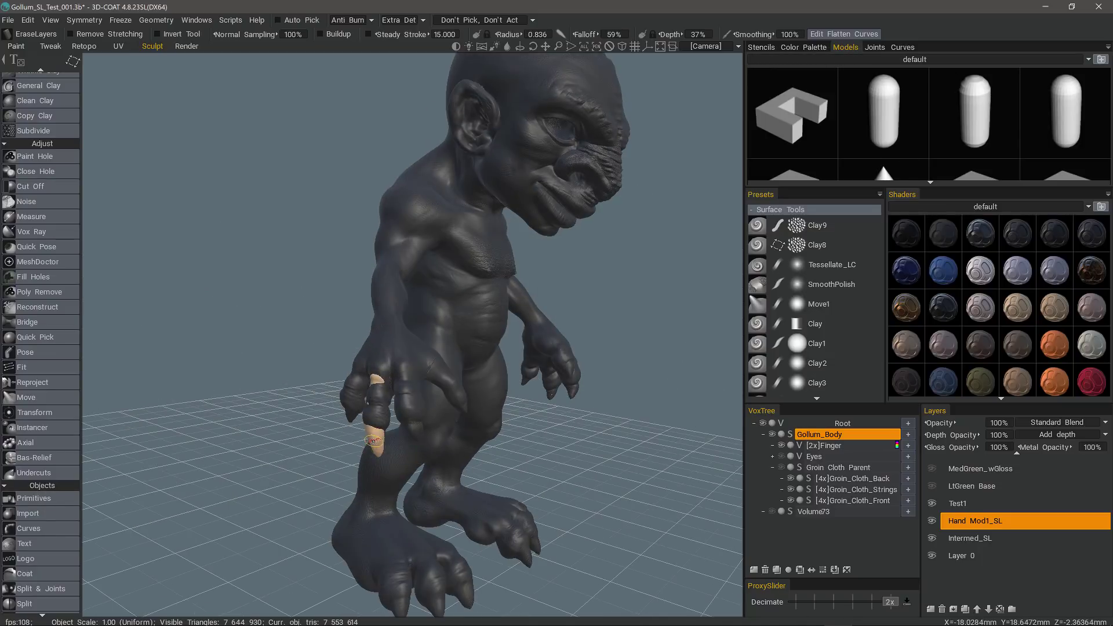
pyautogui.moveTo(374, 444)
pyautogui.keyDown('alt'); pyautogui.mouseDown()
pyautogui.moveTo(348, 444)
pyautogui.moveTo(331, 389)
pyautogui.moveTo(394, 267)
pyautogui.mouseUp(); pyautogui.keyUp('alt')
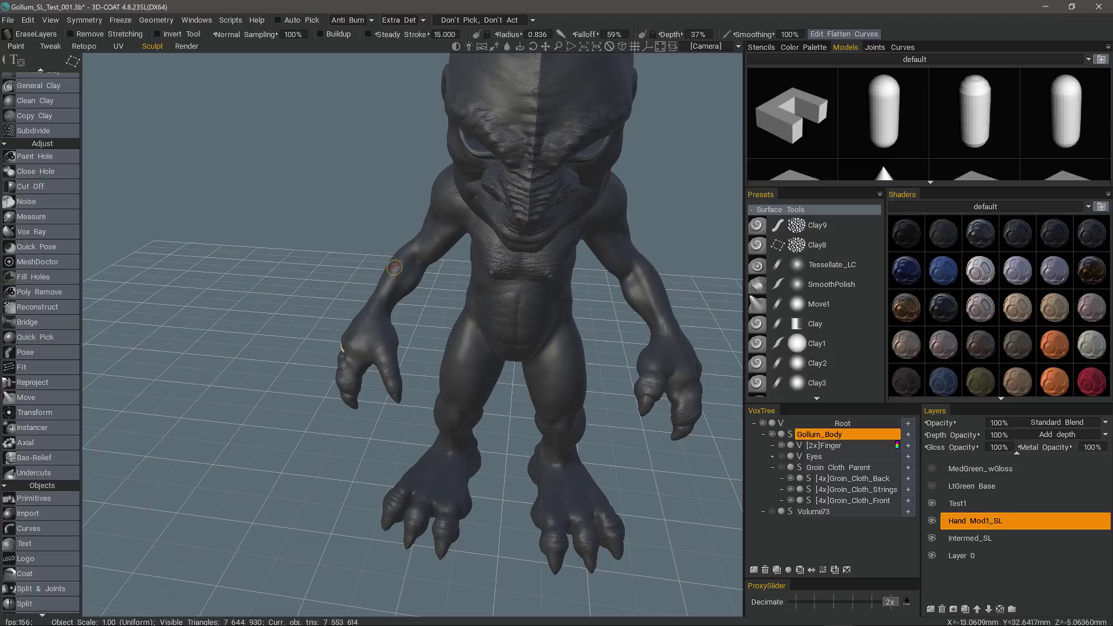
pyautogui.moveTo(380, 353); pyautogui.dragTo(401, 346, button='right')
pyautogui.keyDown('alt'); pyautogui.moveTo(402, 346); pyautogui.dragTo(430, 339); pyautogui.keyUp('alt')
pyautogui.keyDown('alt'); pyautogui.moveTo(372, 365); pyautogui.dragTo(342, 389, button='right'); pyautogui.keyUp('alt')
pyautogui.keyDown('alt'); pyautogui.moveTo(384, 392); pyautogui.dragTo(338, 400); pyautogui.keyUp('alt')
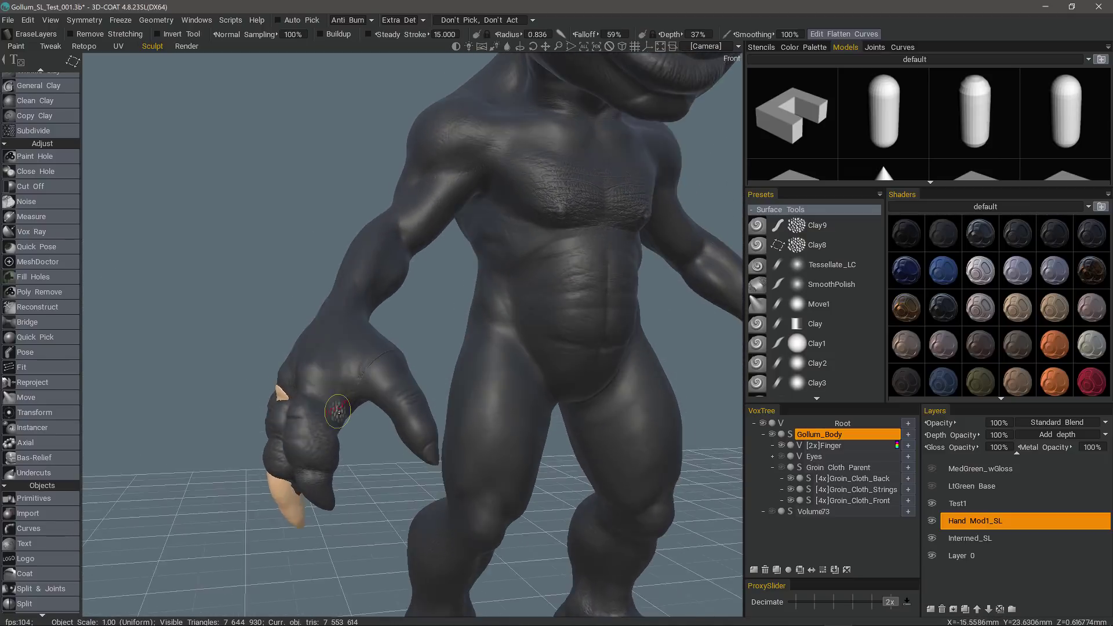
pyautogui.moveTo(339, 400)
pyautogui.keyDown('alt'); pyautogui.mouseDown(button='right')
pyautogui.moveTo(361, 348)
pyautogui.moveTo(363, 381)
pyautogui.mouseUp(button='right'); pyautogui.keyUp('alt')
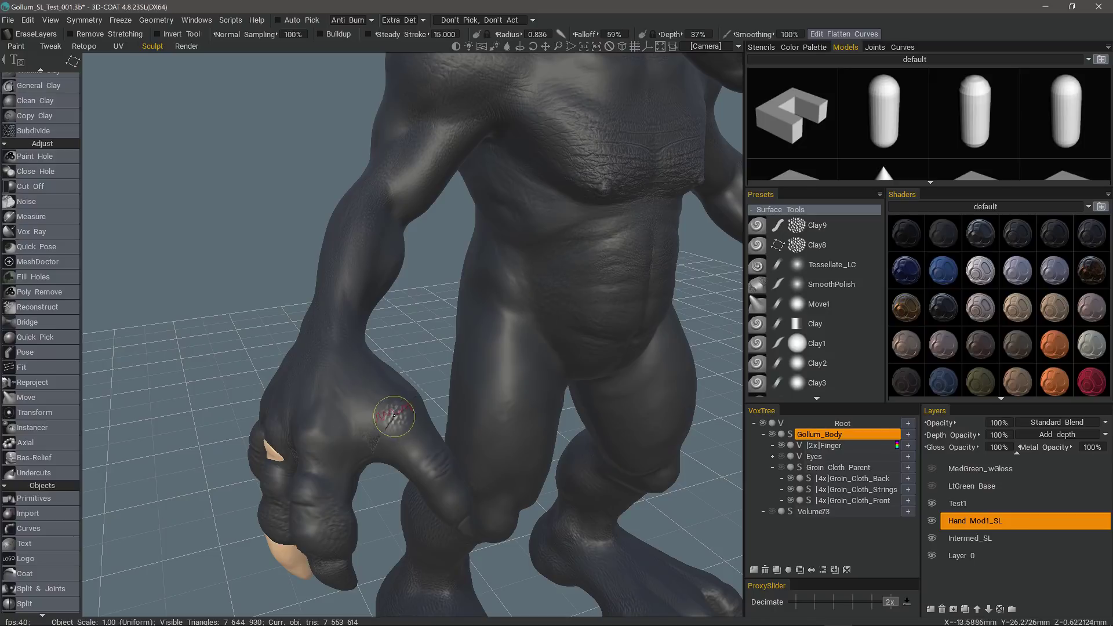
pyautogui.moveTo(398, 406)
pyautogui.mouseDown(button='right')
pyautogui.moveTo(378, 405)
pyautogui.moveTo(391, 390)
pyautogui.mouseUp(button='right')
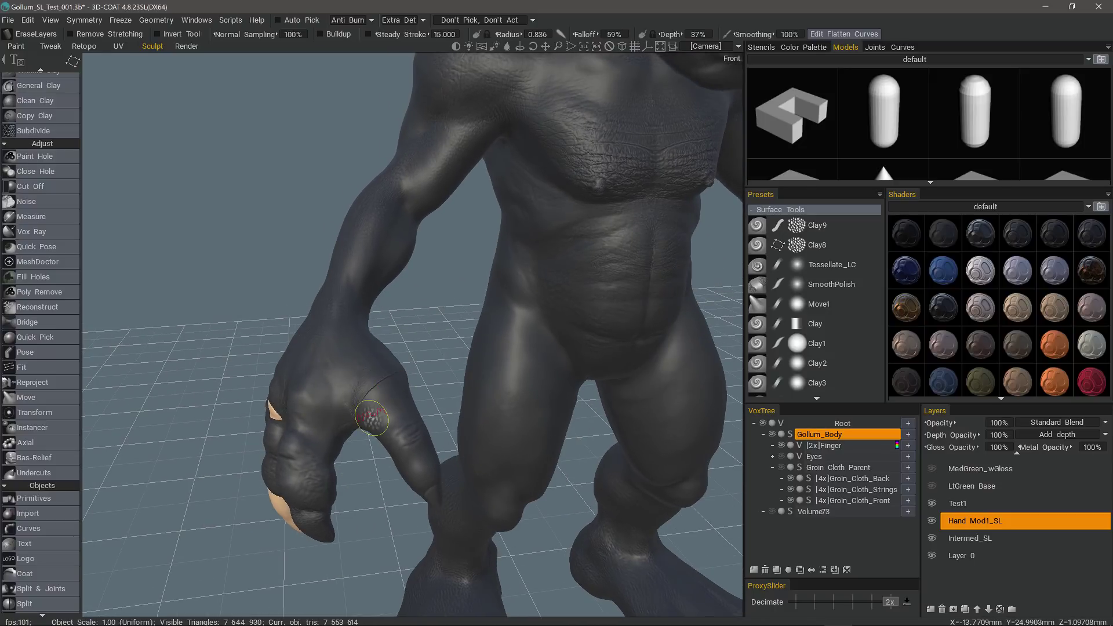
pyautogui.moveTo(363, 280)
pyautogui.mouseDown(button='middle')
pyautogui.moveTo(372, 385)
pyautogui.moveTo(360, 412)
pyautogui.moveTo(369, 410)
pyautogui.mouseUp(button='middle')
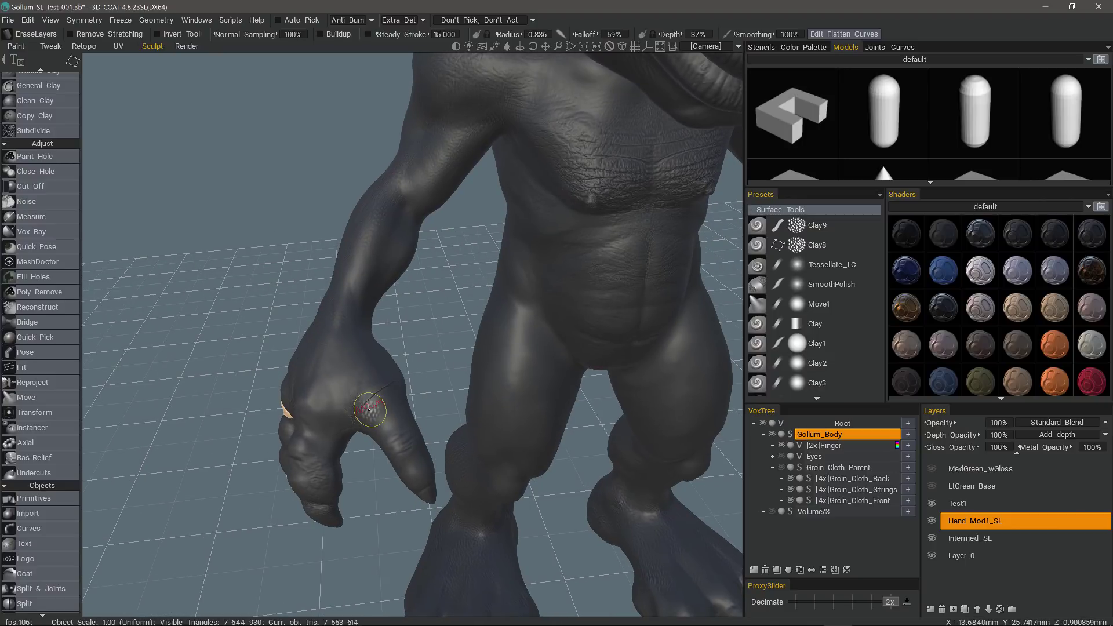
pyautogui.moveTo(369, 410)
pyautogui.mouseDown(button='right')
pyautogui.moveTo(349, 386)
pyautogui.moveTo(381, 425)
pyautogui.mouseUp(button='right')
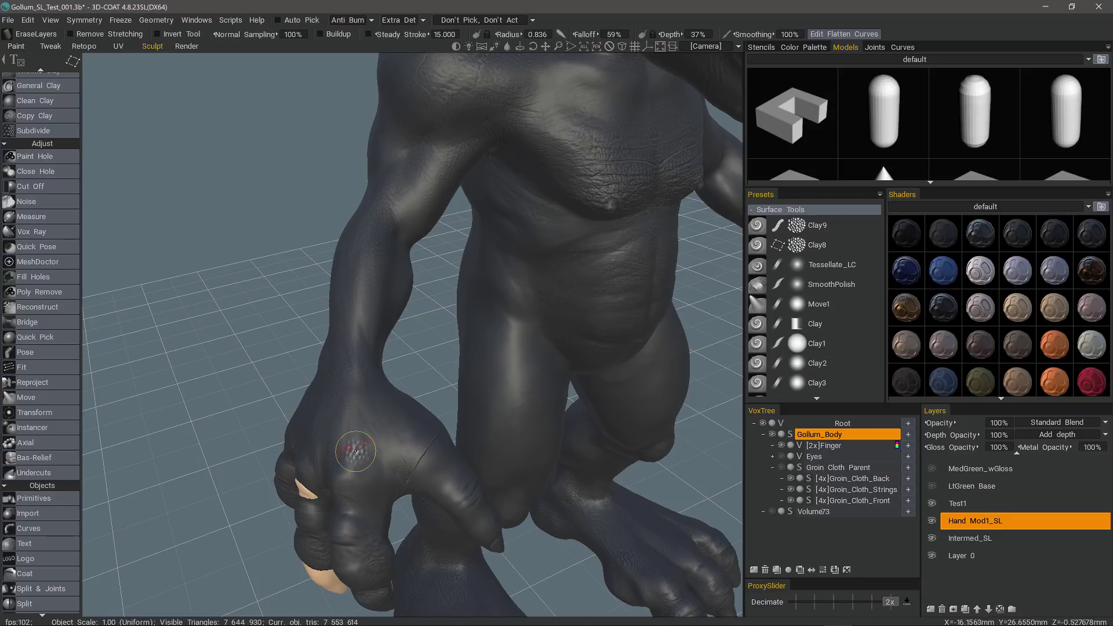
pyautogui.moveTo(325, 458); pyautogui.dragTo(332, 452, button='right')
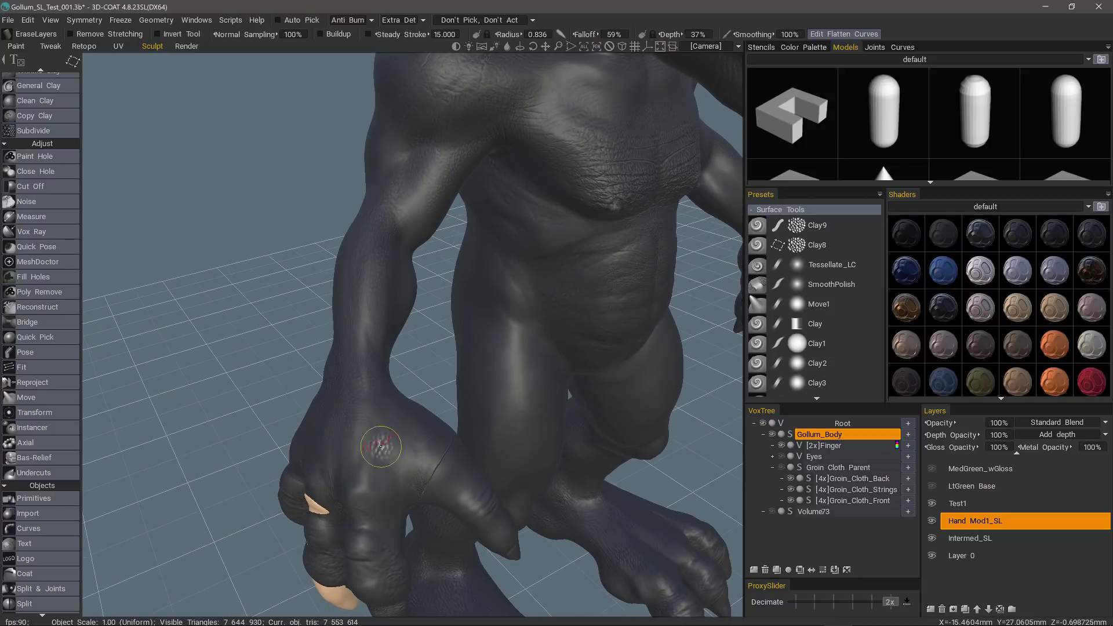
pyautogui.moveTo(381, 446)
pyautogui.keyDown('alt'); pyautogui.mouseDown()
pyautogui.moveTo(313, 381)
pyautogui.moveTo(330, 377)
pyautogui.moveTo(346, 439)
pyautogui.mouseUp(); pyautogui.keyUp('alt')
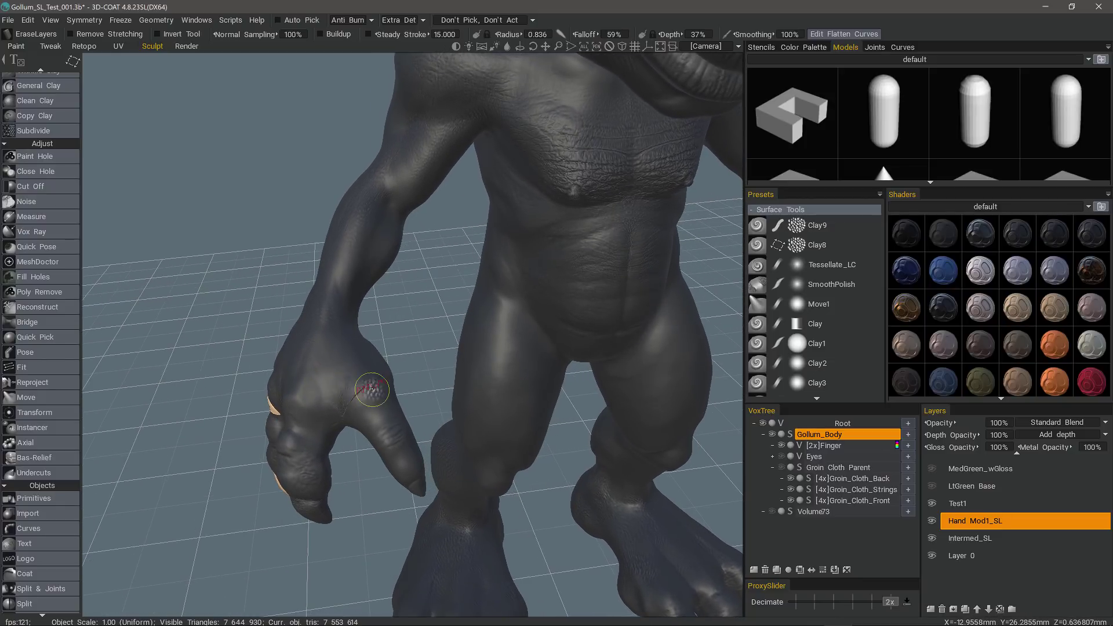
pyautogui.moveTo(372, 389)
pyautogui.mouseDown(button='right')
pyautogui.moveTo(393, 442)
pyautogui.moveTo(325, 392)
pyautogui.moveTo(341, 378)
pyautogui.moveTo(332, 444)
pyautogui.moveTo(350, 466)
pyautogui.moveTo(708, 425)
pyautogui.mouseUp(button='right')
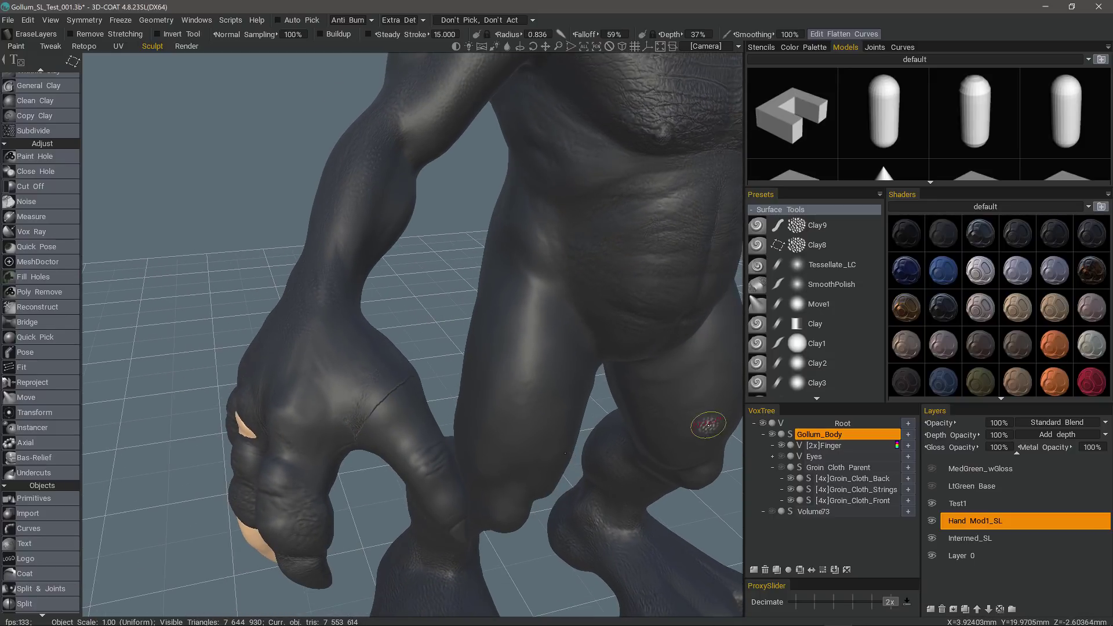
# Step: Hide the Finger volume and set the depth opacity of the Intermed_SL layer to 100%
pyautogui.click(783, 446)
pyautogui.keyDown('alt'); pyautogui.moveTo(693, 430); pyautogui.dragTo(670, 389); pyautogui.keyUp('alt')
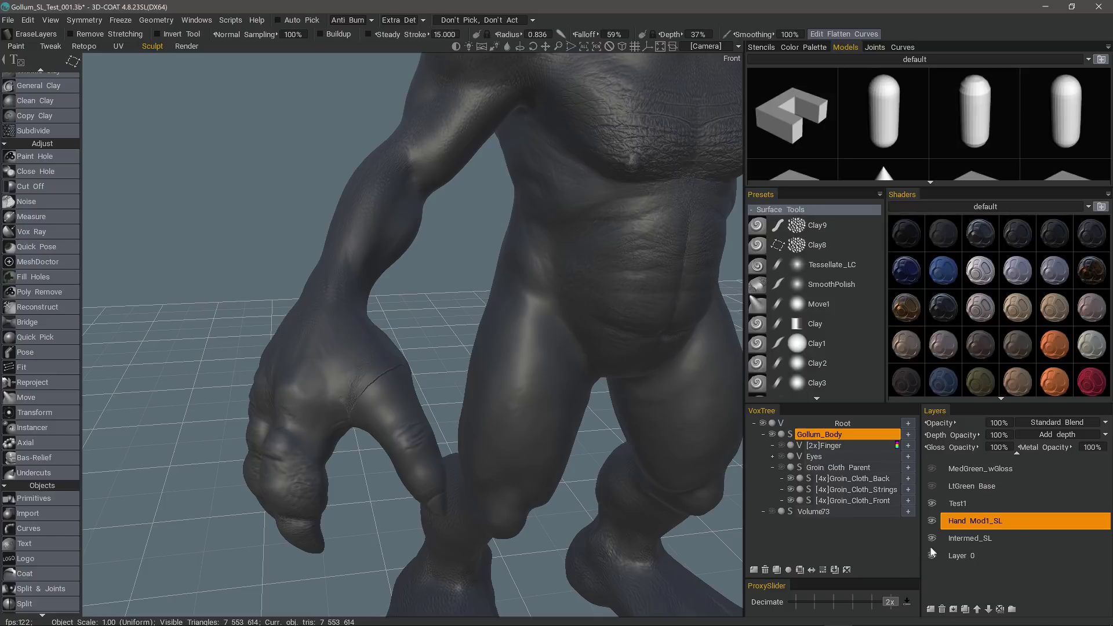
pyautogui.click(965, 545)
pyautogui.click(965, 543)
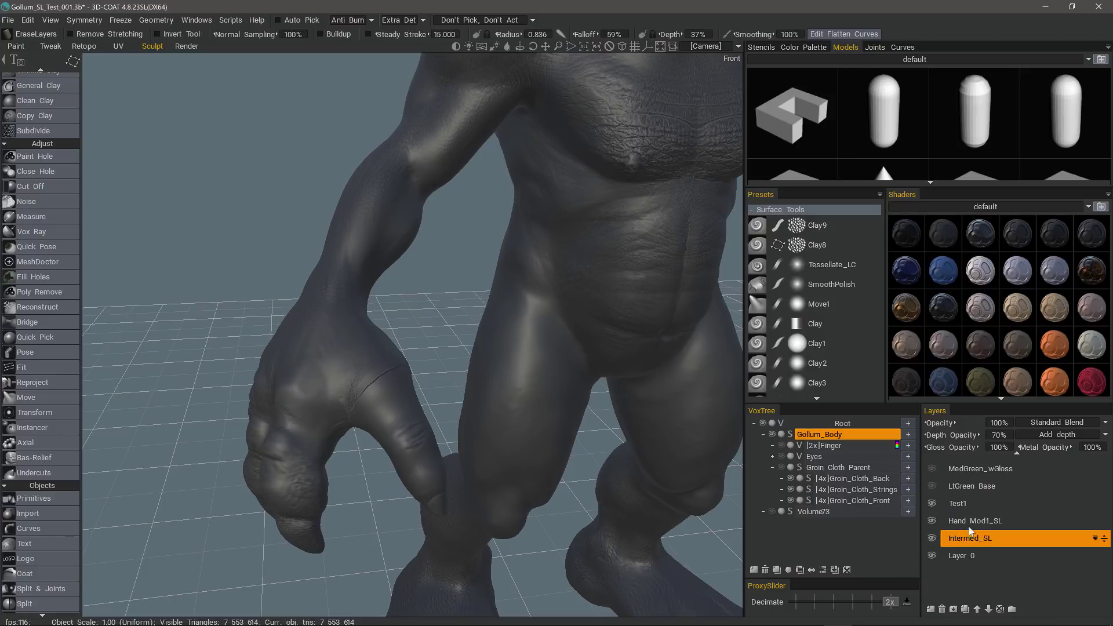
pyautogui.click(1000, 436)
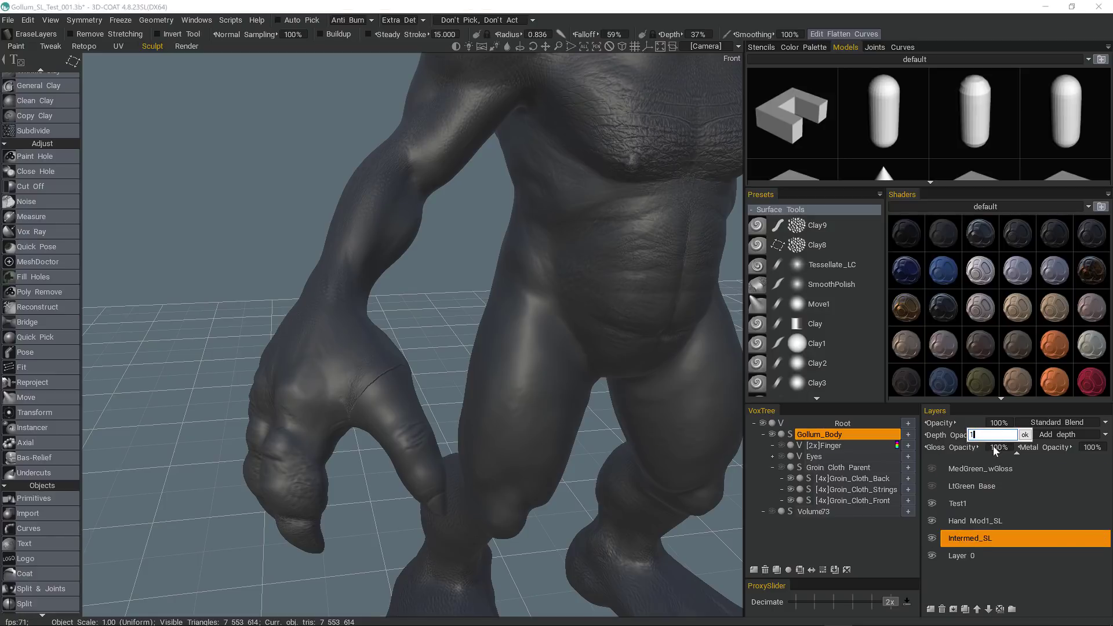
pyautogui.press('Return')
pyautogui.keyDown('alt'); pyautogui.moveTo(367, 411); pyautogui.dragTo(349, 444, button='right'); pyautogui.keyUp('alt')
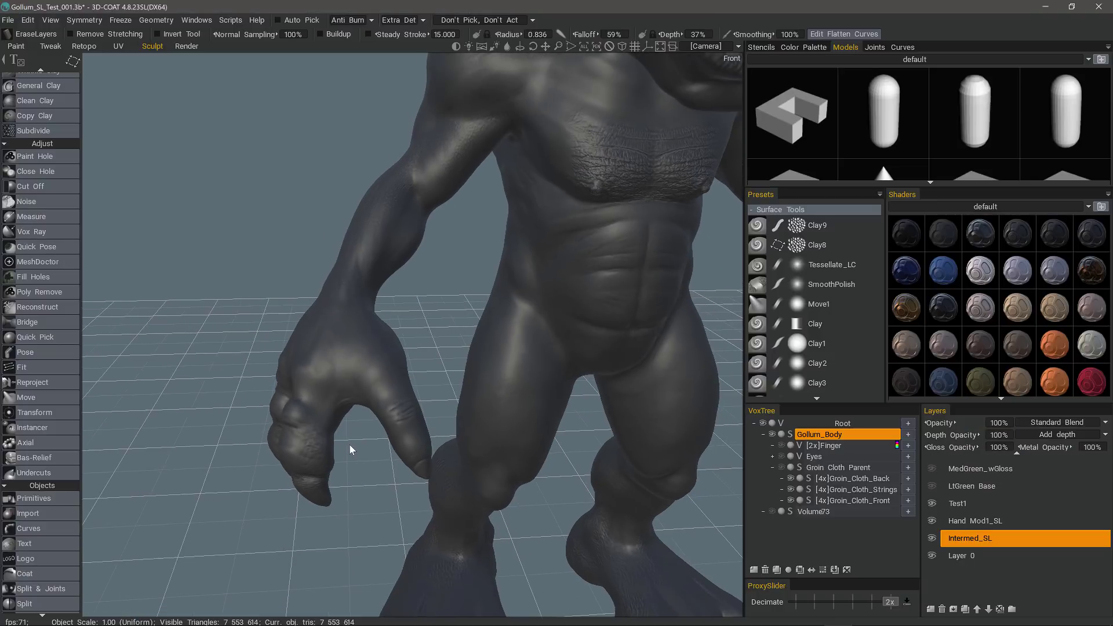
pyautogui.keyDown('alt'); pyautogui.moveTo(350, 444); pyautogui.dragTo(332, 425); pyautogui.keyUp('alt')
pyautogui.moveTo(334, 431); pyautogui.dragTo(377, 380, button='middle')
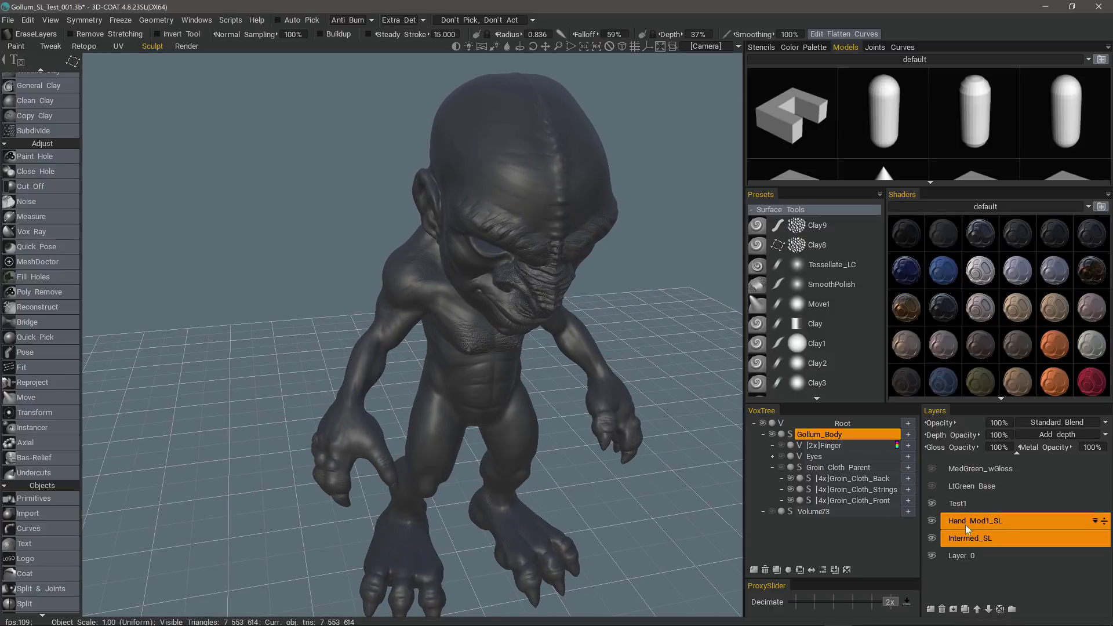
# Step: Switch to the Paint room with the whole model in view
pyautogui.scroll(1, 45, 165)
pyautogui.scroll(10, 35, 127)
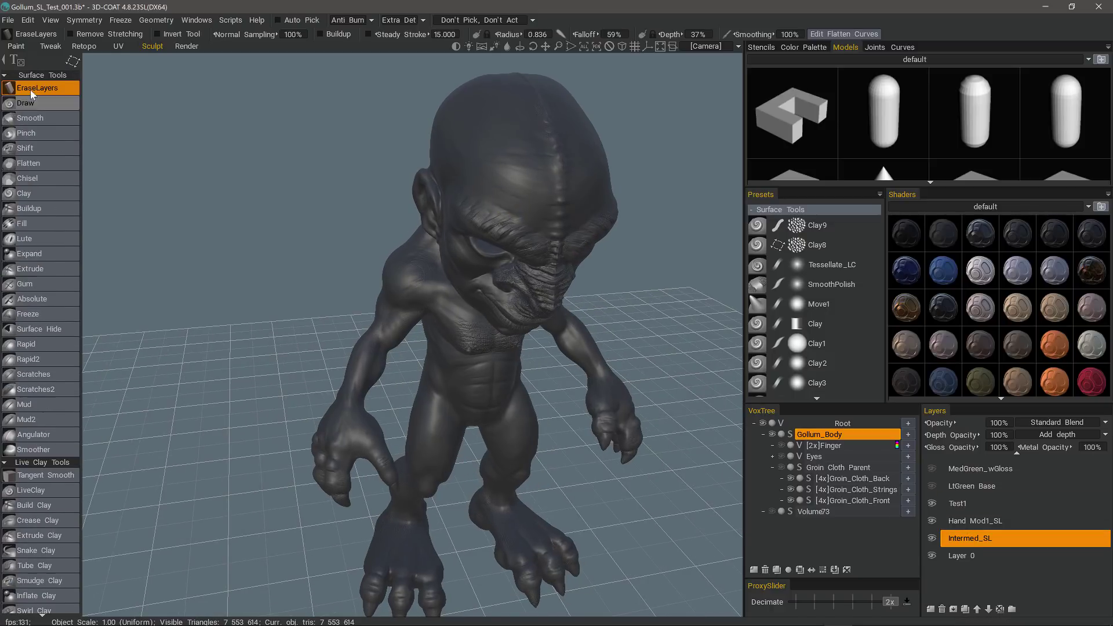
pyautogui.click(15, 47)
pyautogui.moveTo(186, 317)
pyautogui.mouseDown()
pyautogui.moveTo(133, 373)
pyautogui.moveTo(186, 331)
pyautogui.moveTo(124, 367)
pyautogui.moveTo(60, 384)
pyautogui.moveTo(73, 346)
pyautogui.moveTo(26, 331)
pyautogui.mouseUp()
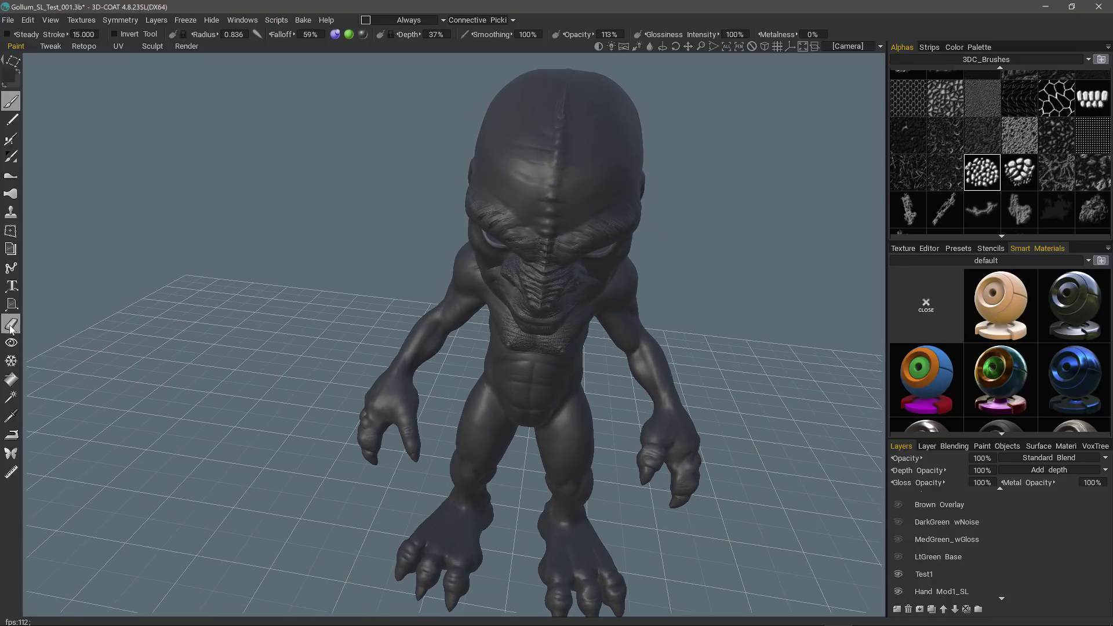
pyautogui.moveTo(760, 306)
pyautogui.mouseDown()
pyautogui.moveTo(817, 312)
pyautogui.moveTo(166, 173)
pyautogui.mouseUp()
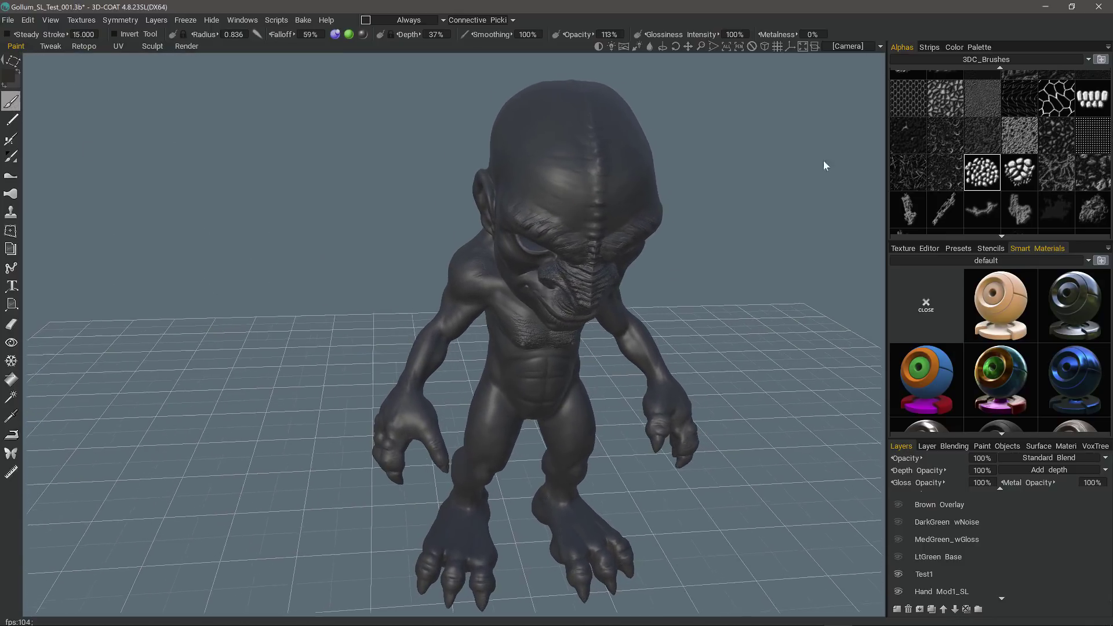
# Step: Replace the Test1 layer with a new empty layer directly above Hand Mod1_SL
pyautogui.click(922, 558)
pyautogui.click(922, 575)
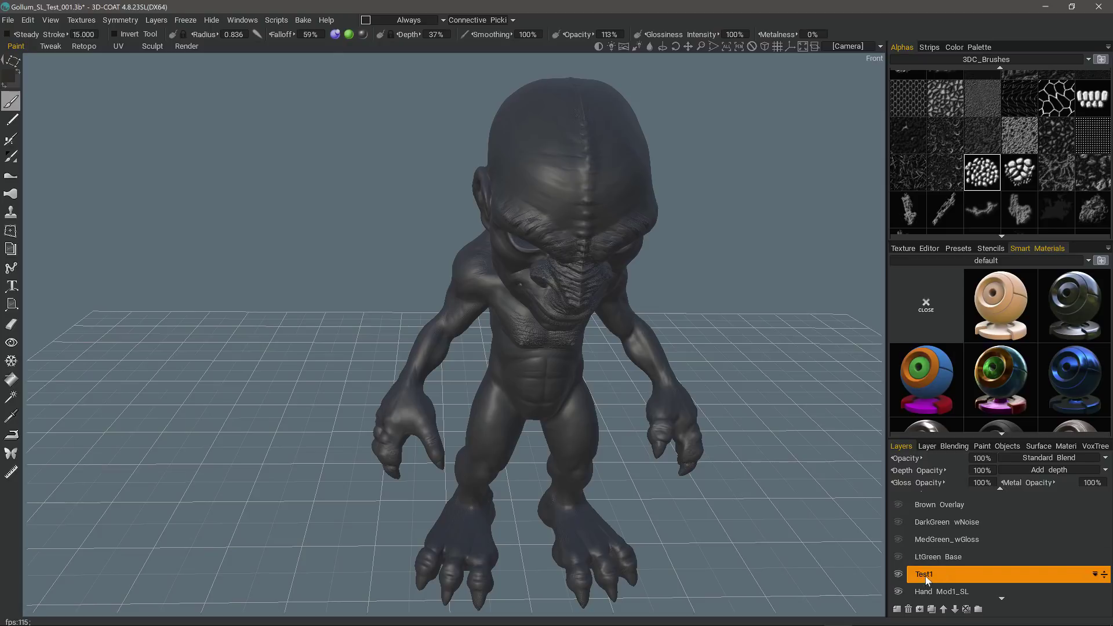
pyautogui.moveTo(882, 577)
pyautogui.mouseDown()
pyautogui.moveTo(872, 546)
pyautogui.moveTo(880, 574)
pyautogui.mouseUp()
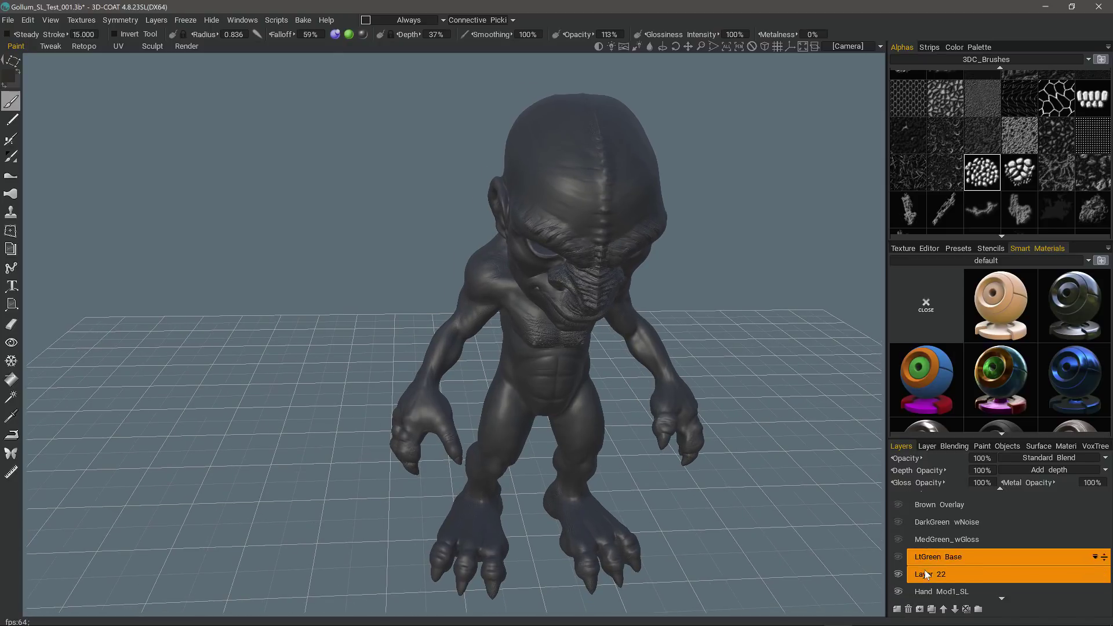
# Step: Paint raised scales symmetrically across the forehead on the new layer, using the scale alpha at 37% depth
pyautogui.scroll(5, 534, 285)
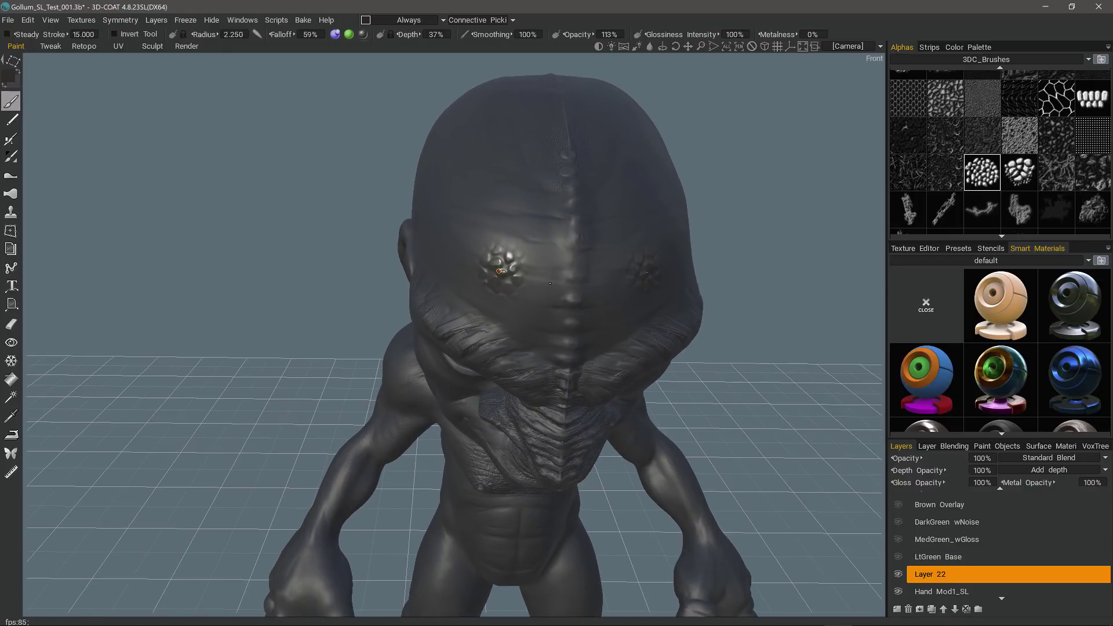
pyautogui.moveTo(499, 270); pyautogui.dragTo(668, 246)
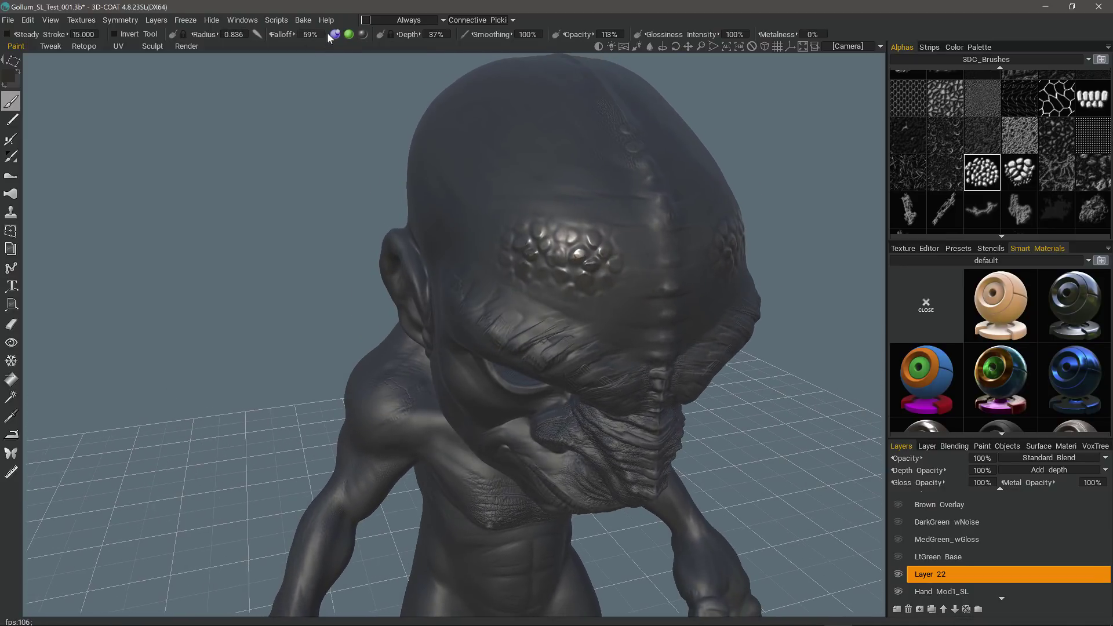
pyautogui.moveTo(334, 36)
pyautogui.click(395, 101)
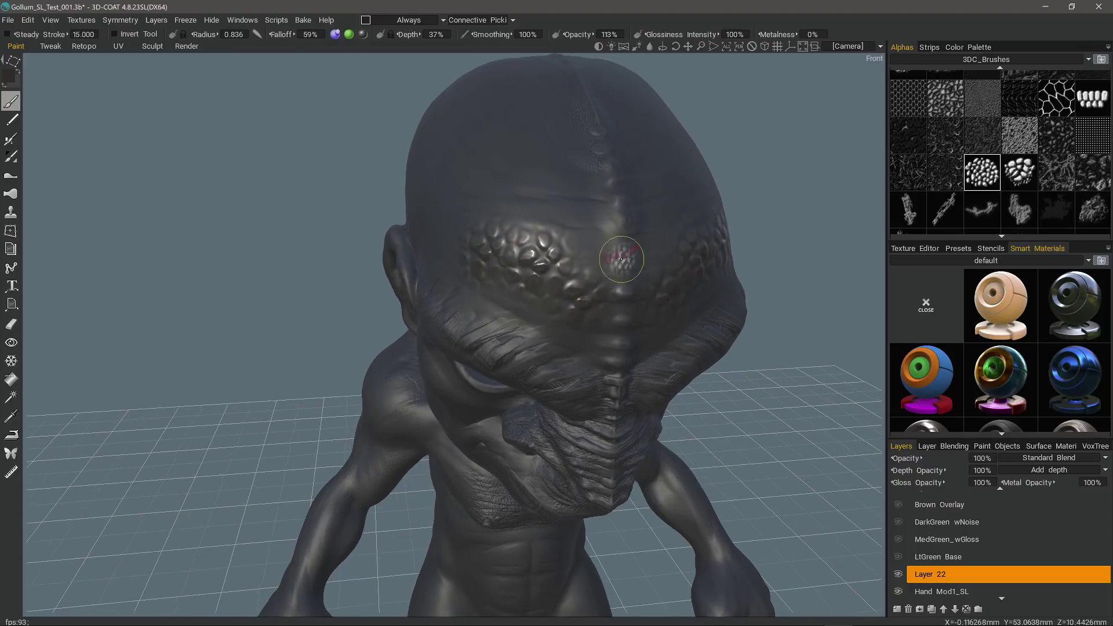
pyautogui.moveTo(621, 259); pyautogui.dragTo(553, 274)
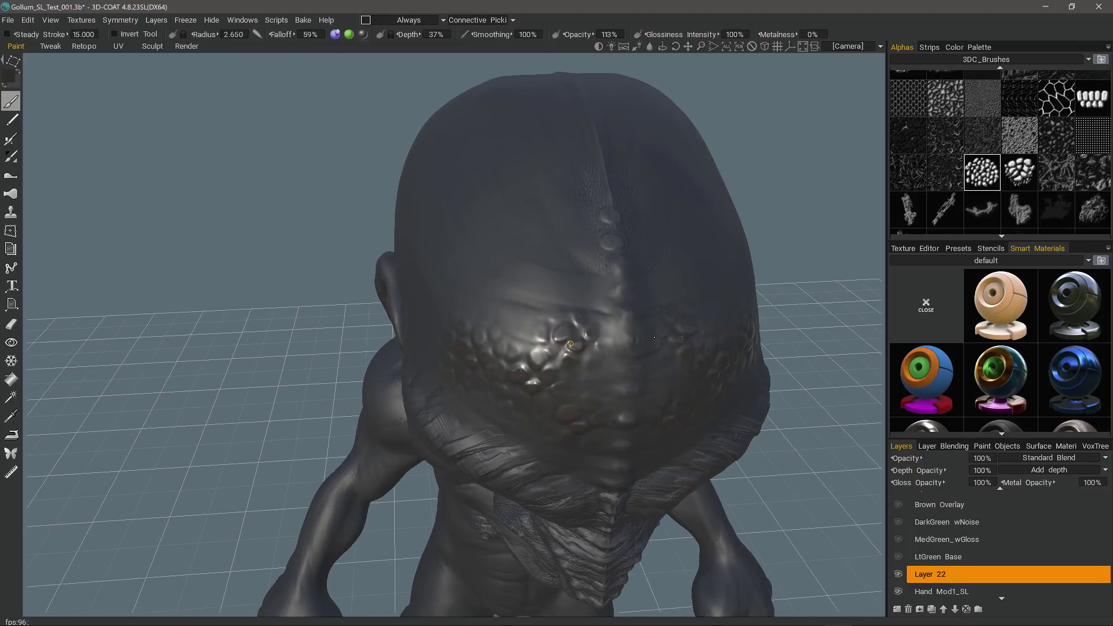
pyautogui.moveTo(570, 345); pyautogui.dragTo(617, 312)
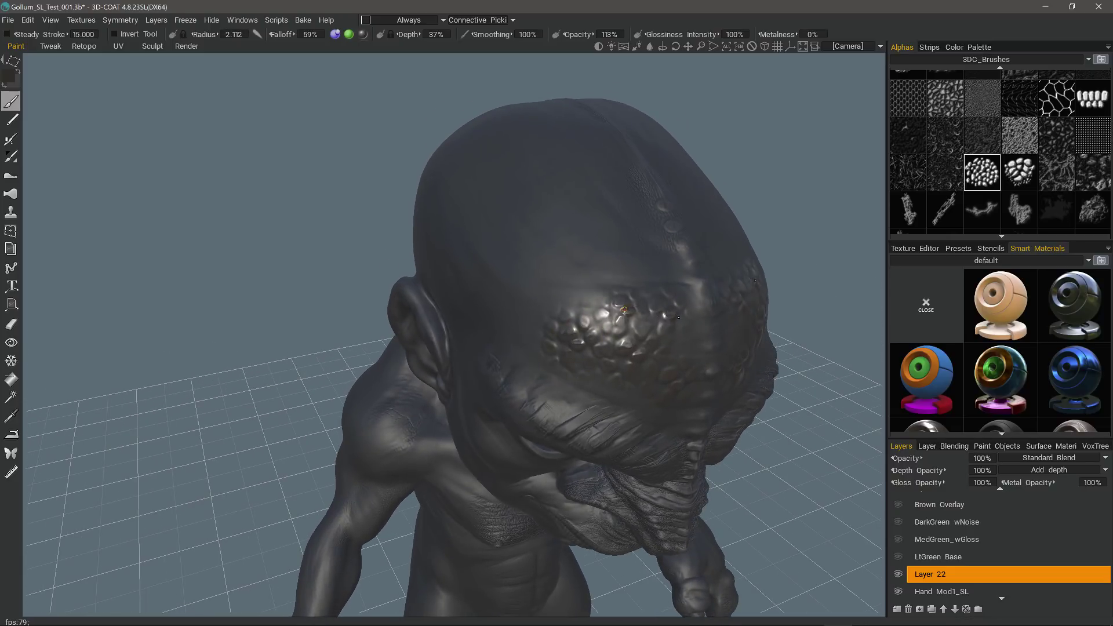
pyautogui.keyDown('alt'); pyautogui.moveTo(625, 310); pyautogui.dragTo(639, 349); pyautogui.keyUp('alt')
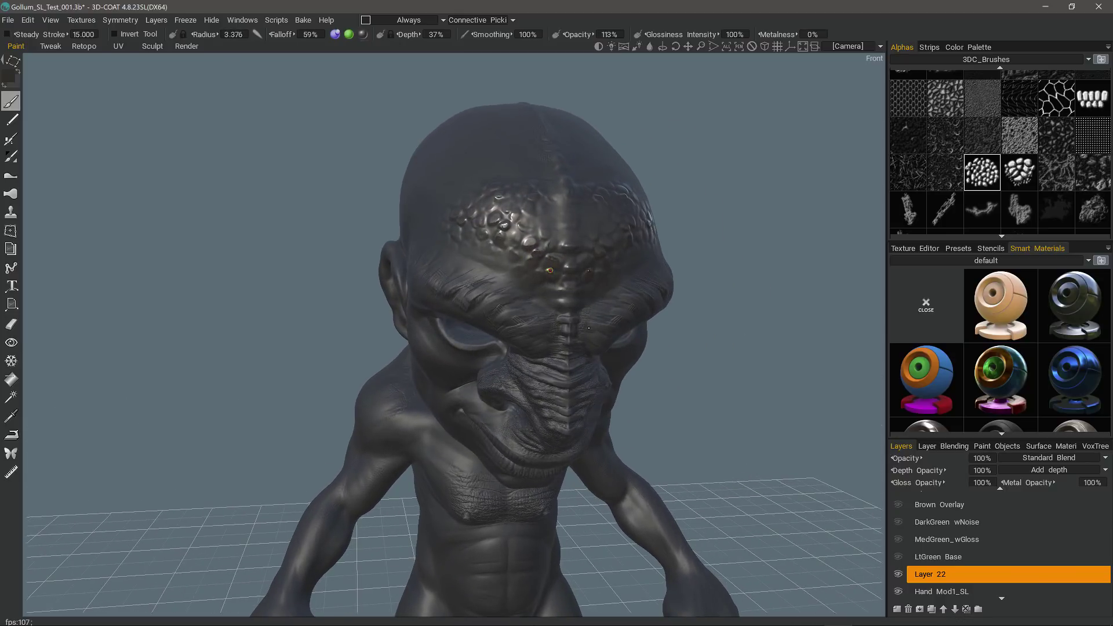
pyautogui.moveTo(549, 270); pyautogui.dragTo(436, 269)
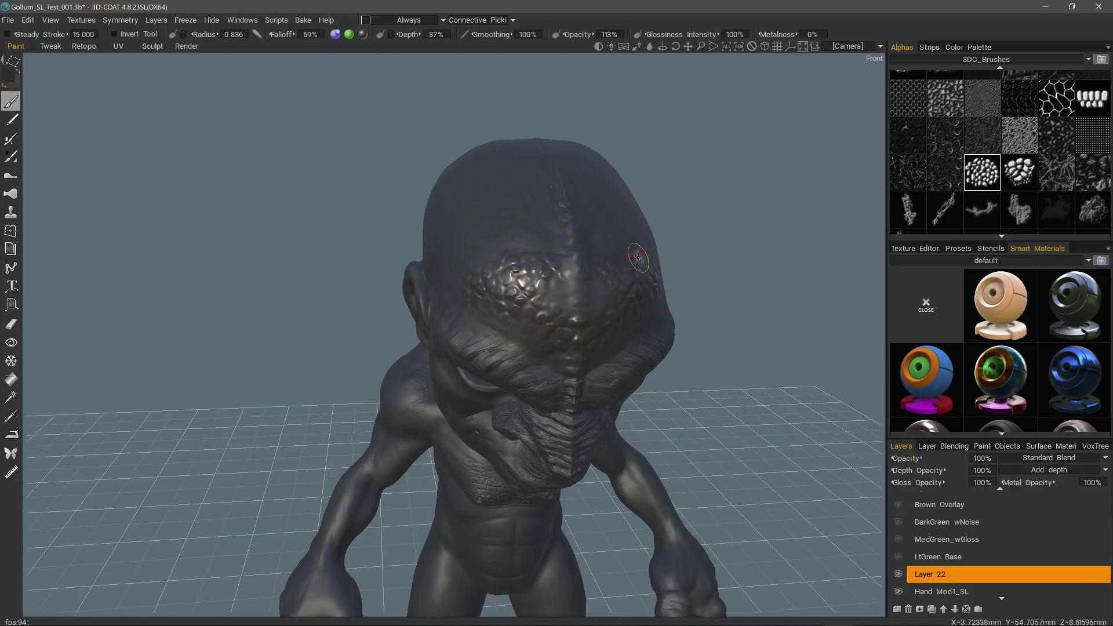
# Step: Open the list of smart material categories
pyautogui.keyDown('alt'); pyautogui.moveTo(638, 258); pyautogui.dragTo(382, 301); pyautogui.keyUp('alt')
pyautogui.moveTo(401, 330); pyautogui.dragTo(858, 284, button='right')
pyautogui.click(1004, 262)
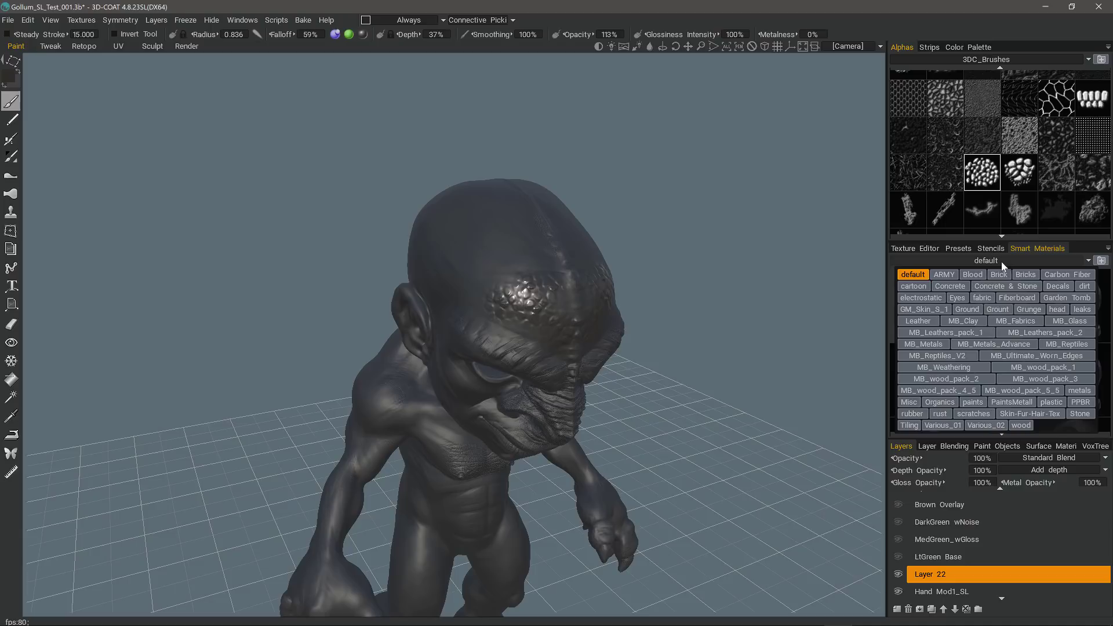